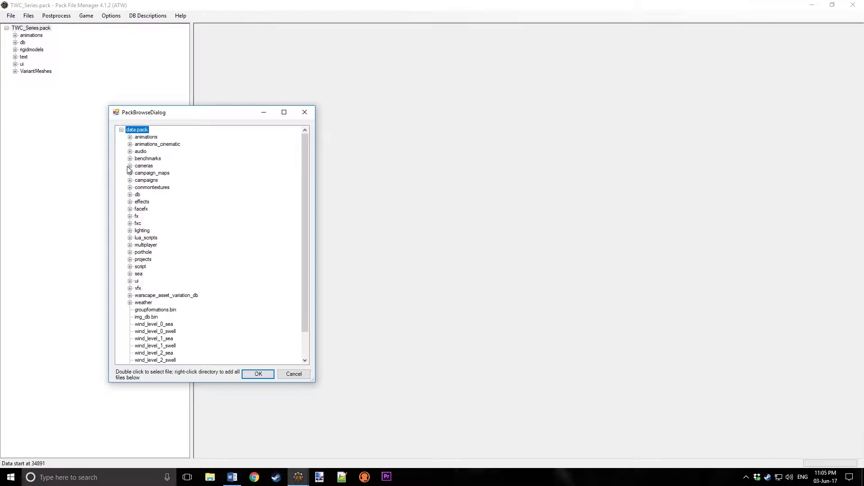
Add the unit_spacings table from the db folder of data.pack to the mod pack
click(129, 198)
drag(306, 142, 321, 336)
scroll(177, 233, up, 4)
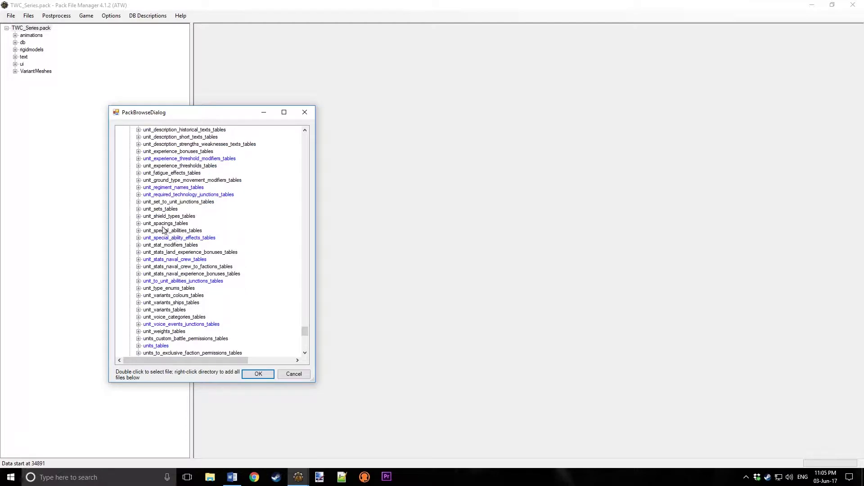
double_click(165, 224)
drag(306, 332, 304, 329)
Add the unit_variants_colours and faction_uniform_colours tables from data.pack and finish the import
scroll(205, 270, down, 10)
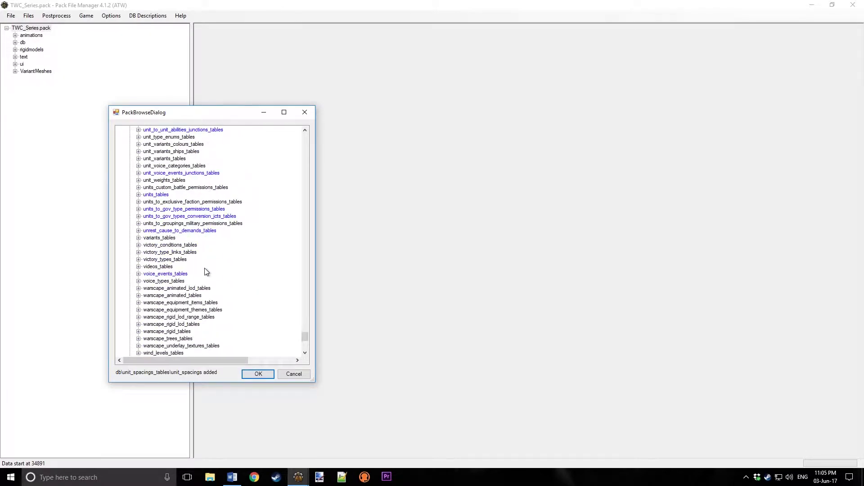
scroll(205, 270, up, 4)
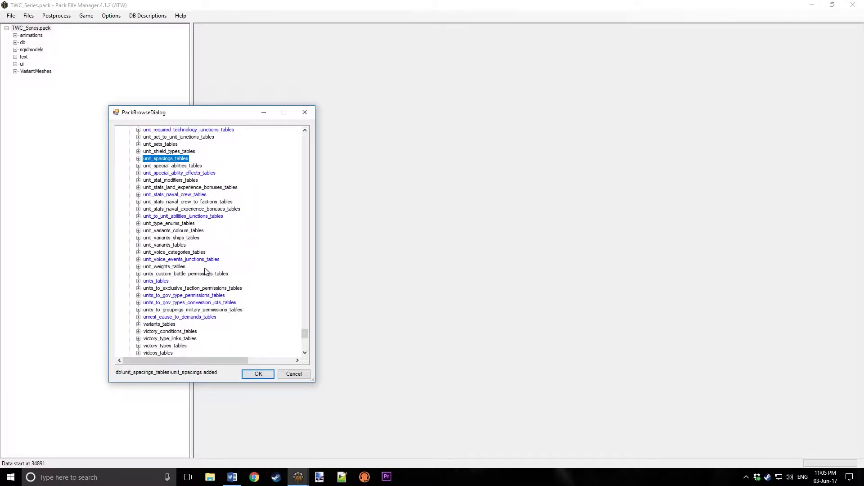
double_click(178, 231)
drag(305, 340, 335, 269)
click(180, 195)
double_click(180, 195)
click(258, 374)
Rename the imported faction_uniform_colours table as TWC_faction_uniform_colours
right_click(63, 79)
click(84, 107)
key(Escape)
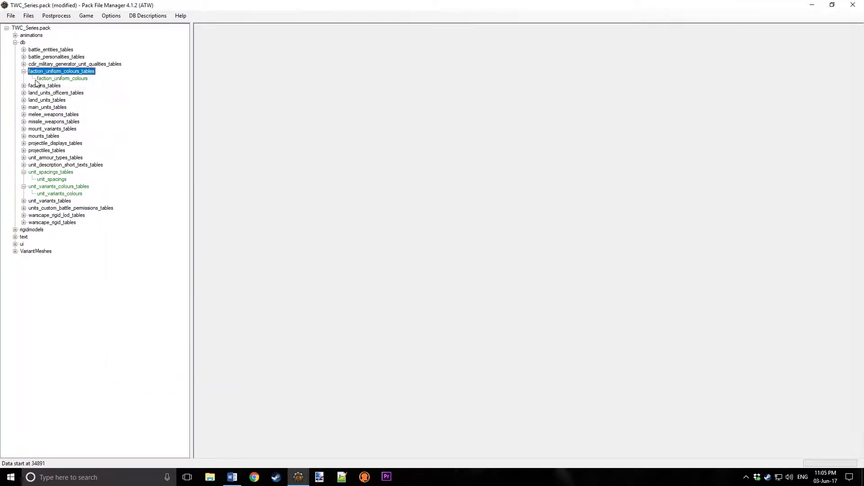
right_click(48, 80)
click(73, 105)
click(39, 78)
text(T)
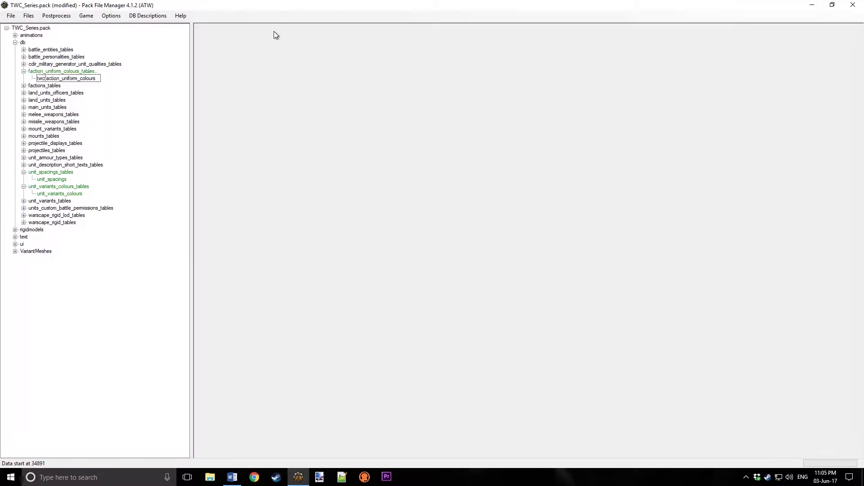
text(WC_)
key(Return)
click(60, 93)
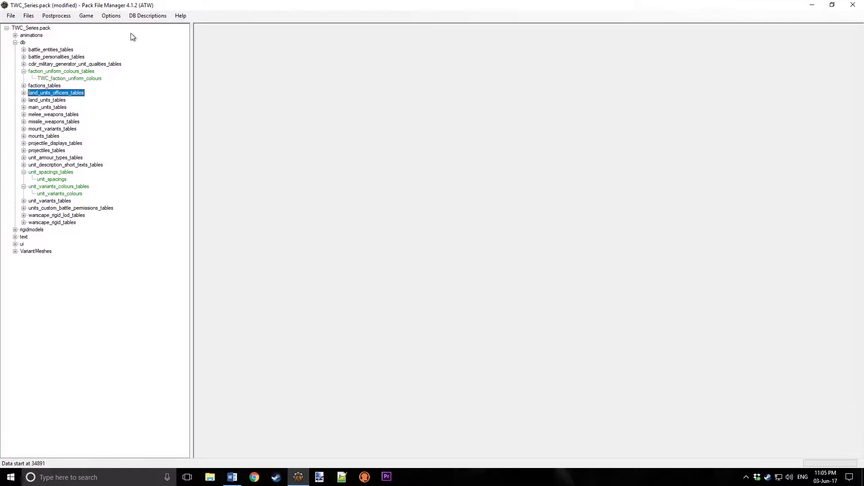
click(113, 16)
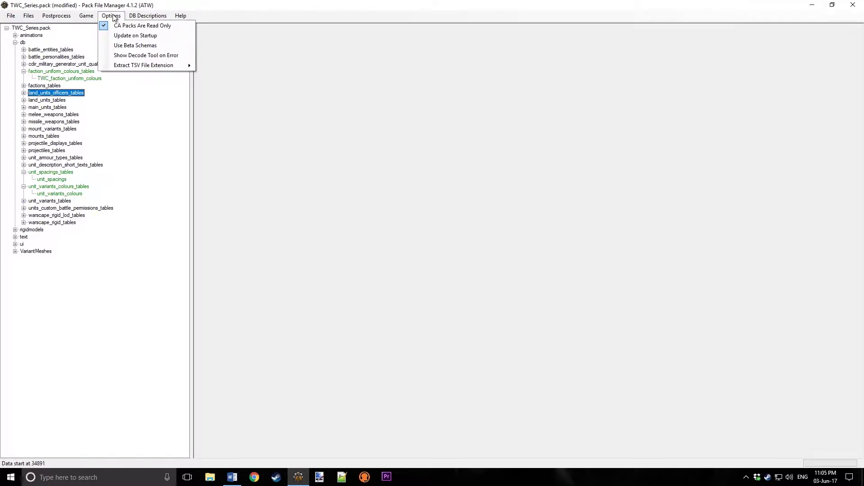
mouse_move(85, 16)
mouse_move(56, 16)
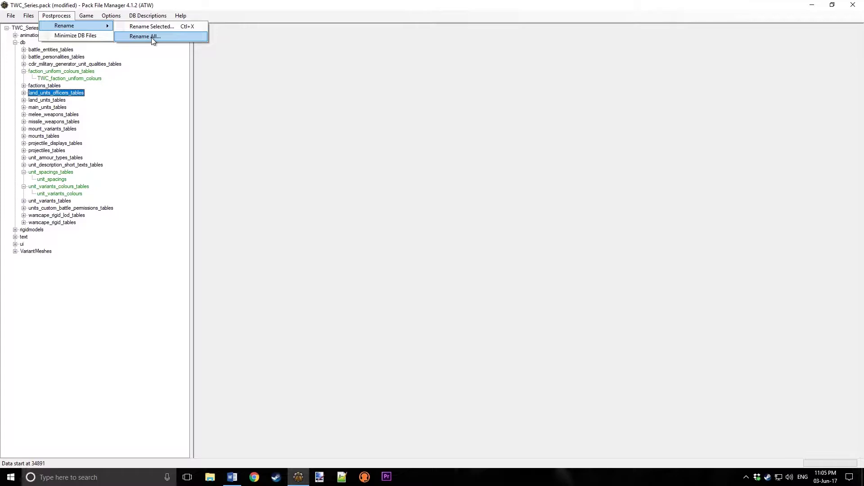
click(152, 39)
click(122, 52)
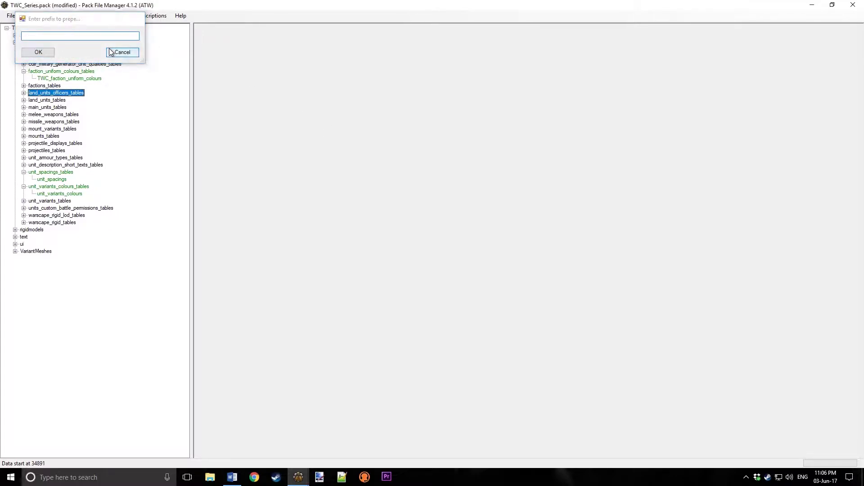
Examine the file names of the flag images in ui/flags/TWC_Series and of the variant mesh definitions
click(14, 244)
click(23, 251)
click(32, 259)
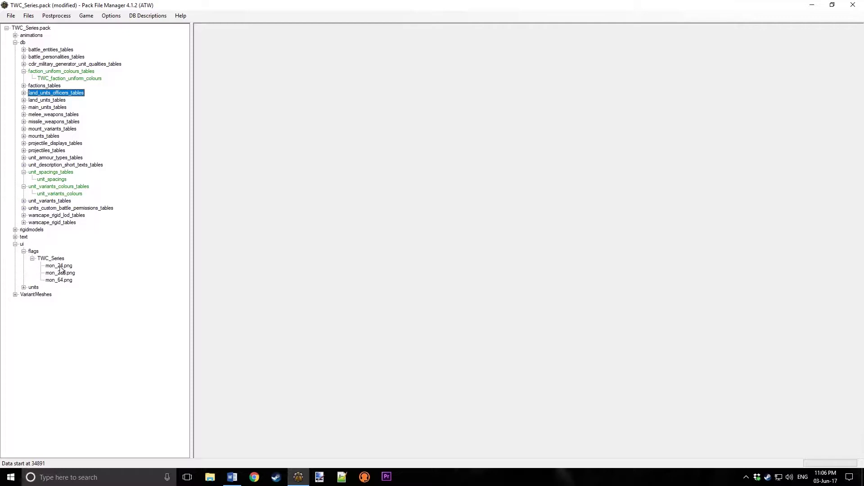
click(60, 266)
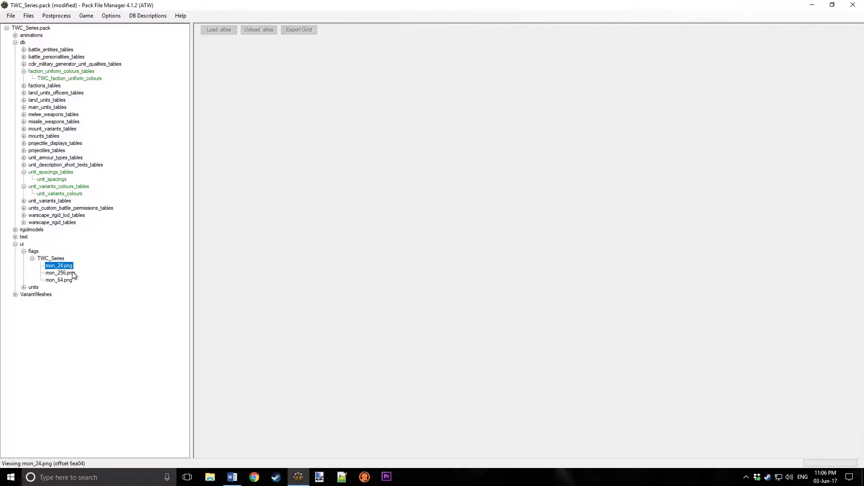
click(15, 294)
click(23, 309)
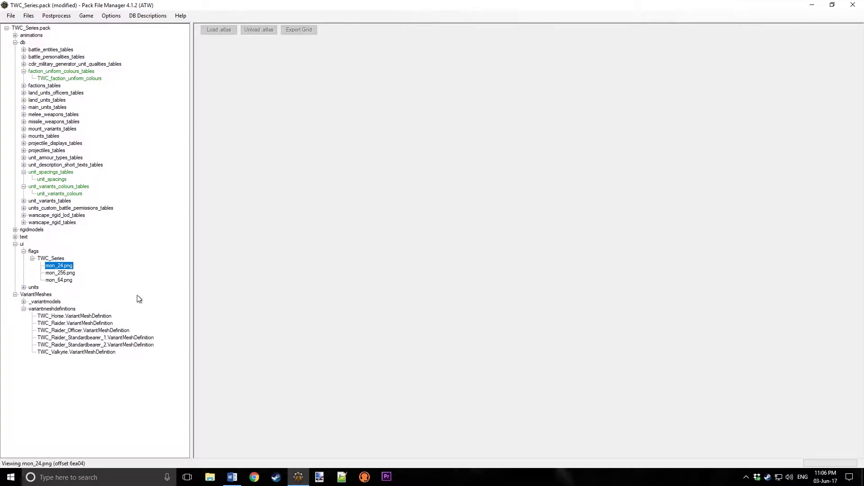
click(14, 294)
click(15, 244)
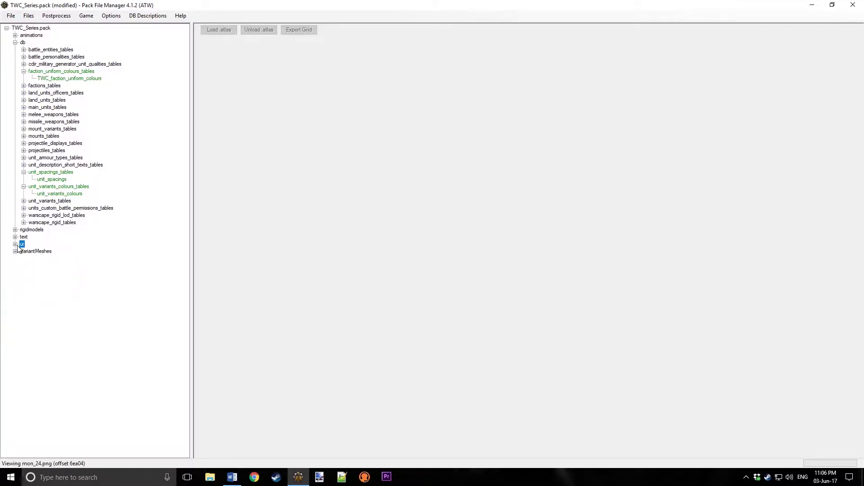
Rename the imported unit_spacings table as TWC_unit_spacings
click(50, 180)
right_click(49, 181)
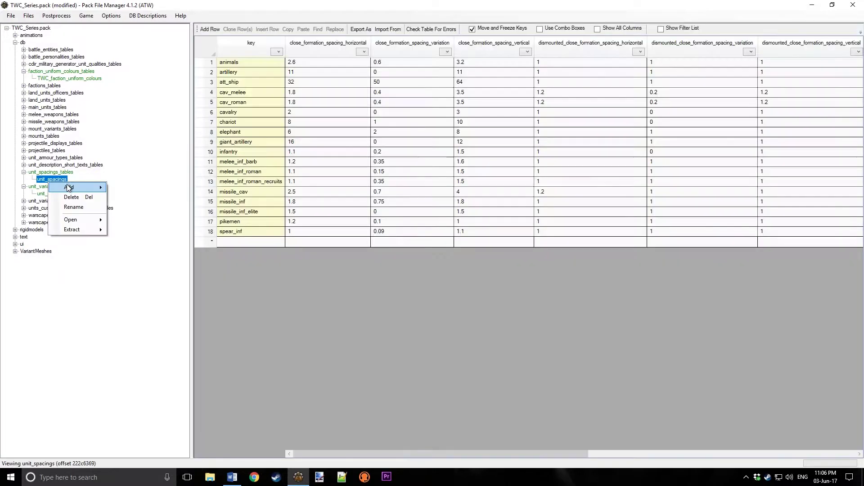
click(74, 207)
key(Home)
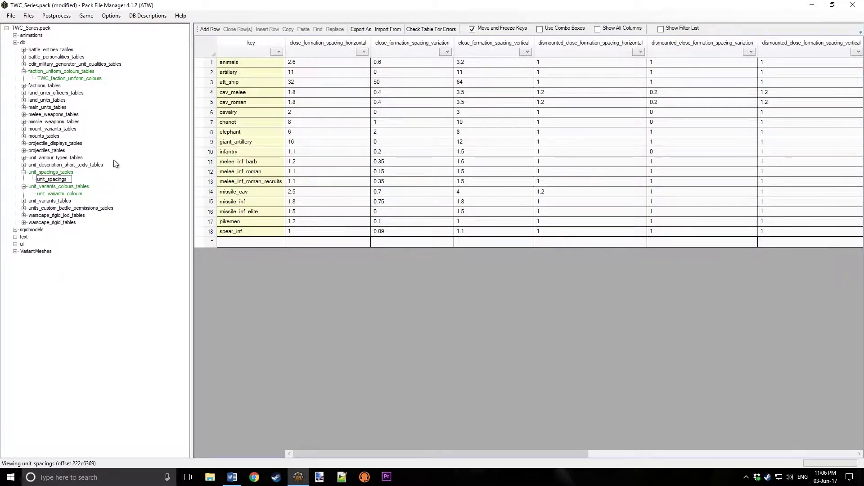
text(TWC_)
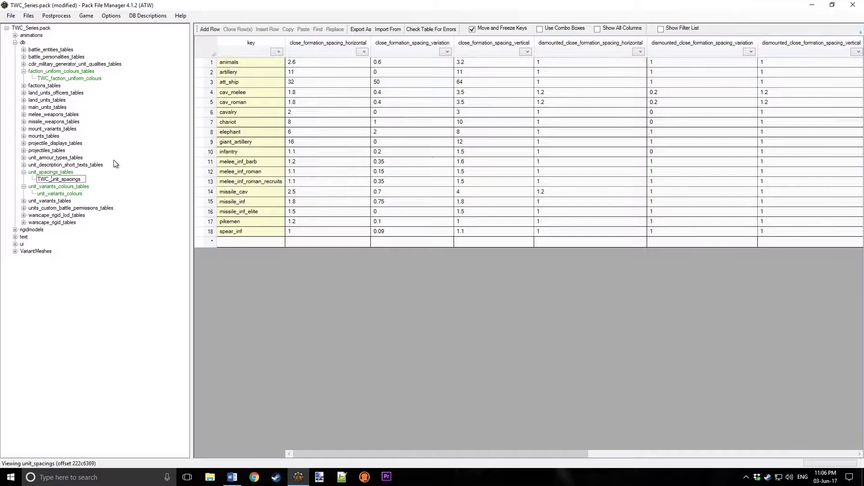
Rename the imported unit_variants_colours table as TWC_unit_variants_colours and save the pack
click(56, 192)
right_click(56, 192)
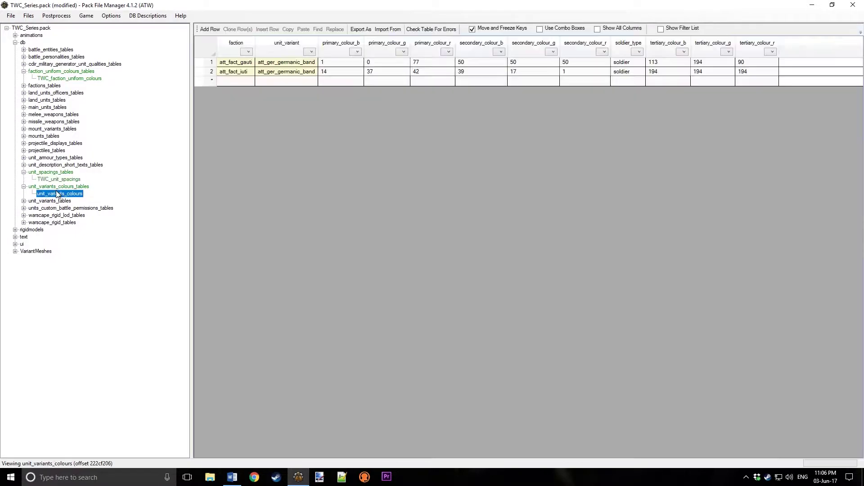
click(74, 216)
key(Home)
text(TWC_)
key(Return)
click(11, 17)
click(24, 68)
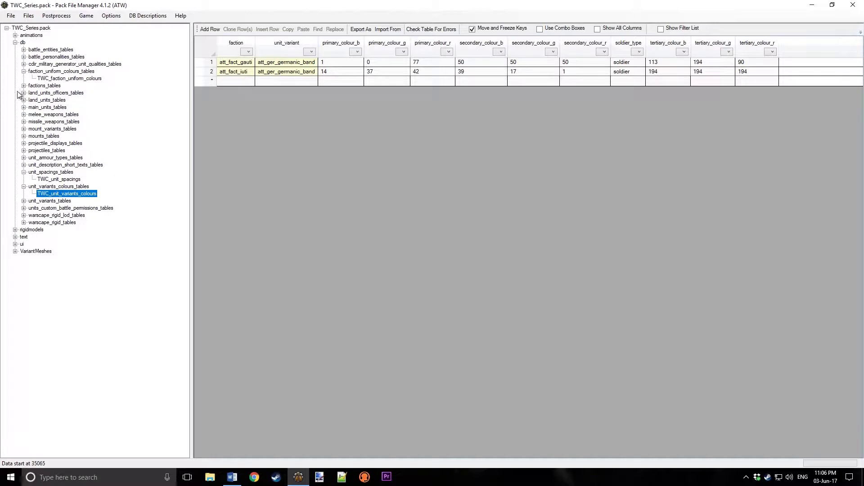
Set the first row's faction_name in TWC_faction_uniform_colours to TWC_Vikings, using the key from TWC_factions
click(24, 86)
click(52, 92)
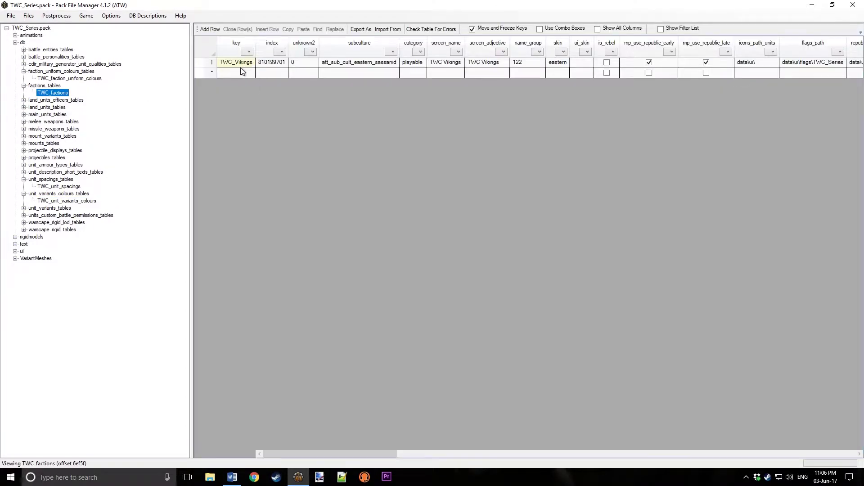
click(241, 63)
click(45, 80)
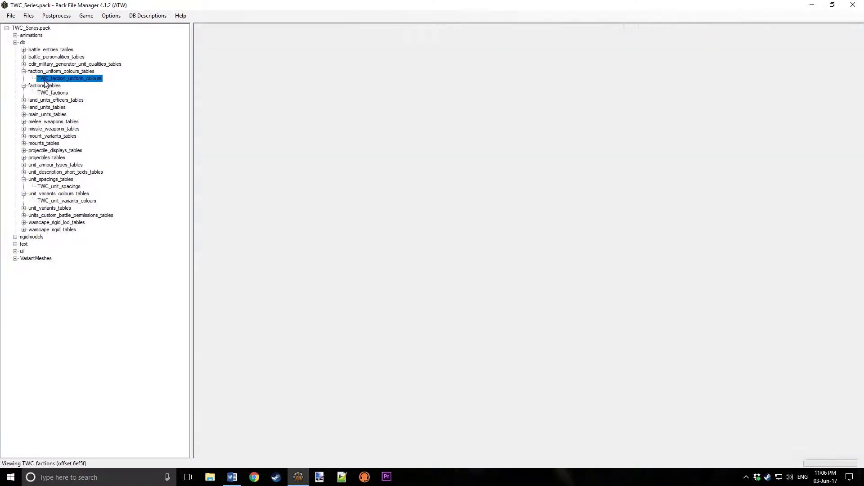
click(236, 63)
text(TWC_Vikings)
Delete all rows below TWC_Vikings, rows 2 through 248, from TWC_faction_uniform_colours
click(208, 71)
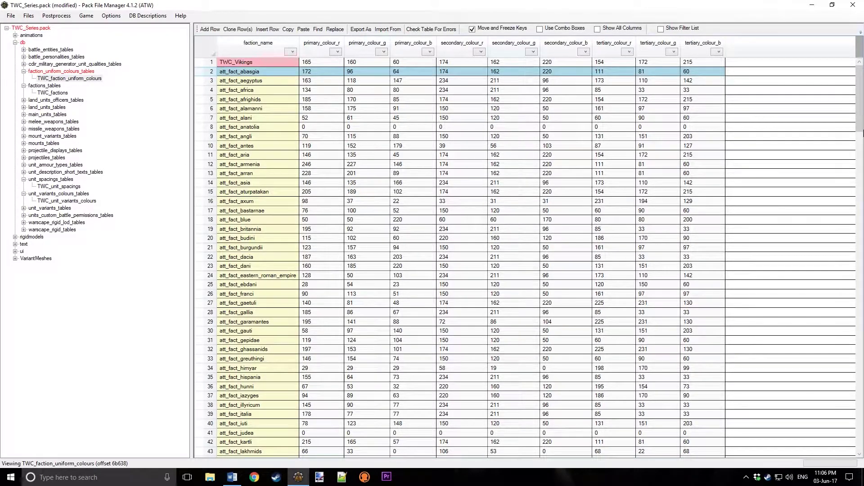
drag(863, 110, 860, 419)
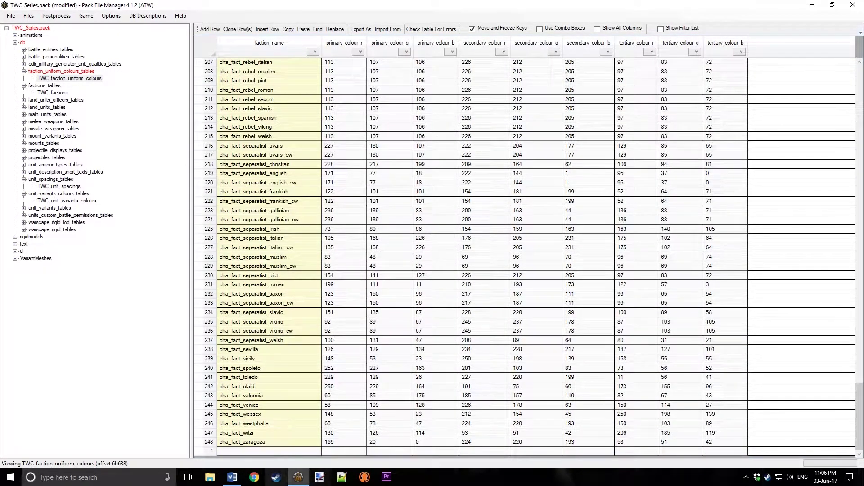
shift+click(201, 442)
key(Delete)
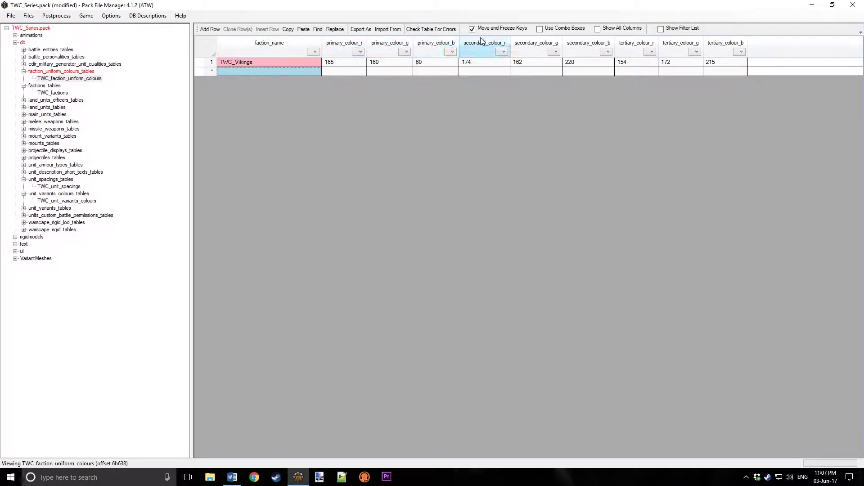
Check the RGB notes in Word and set the TWC_Vikings primary colour to red 3, green 7, blue 10
click(237, 478)
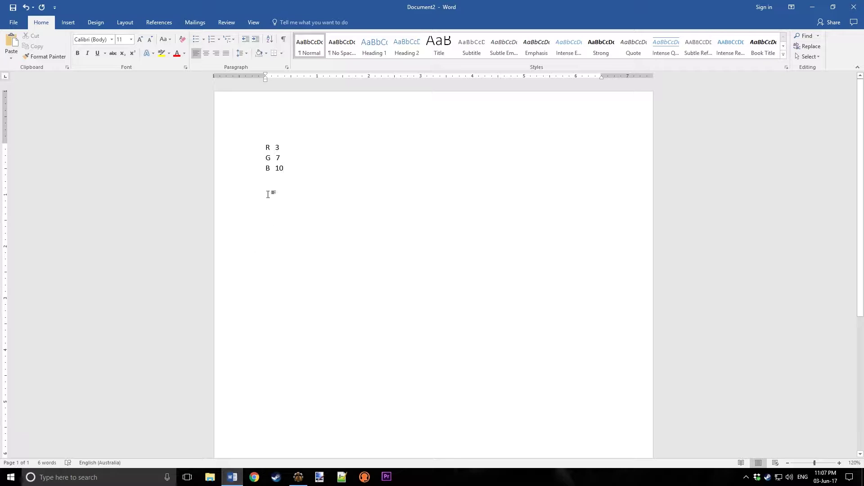
click(231, 476)
double_click(343, 63)
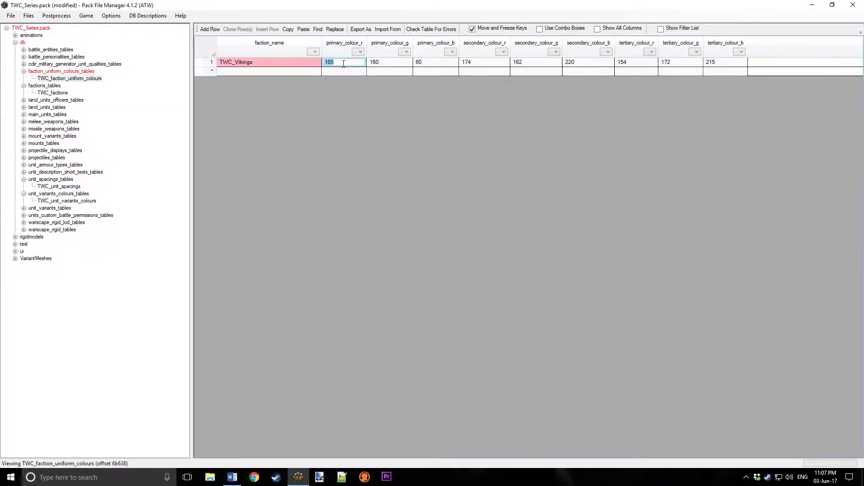
text(3)
key(Tab)
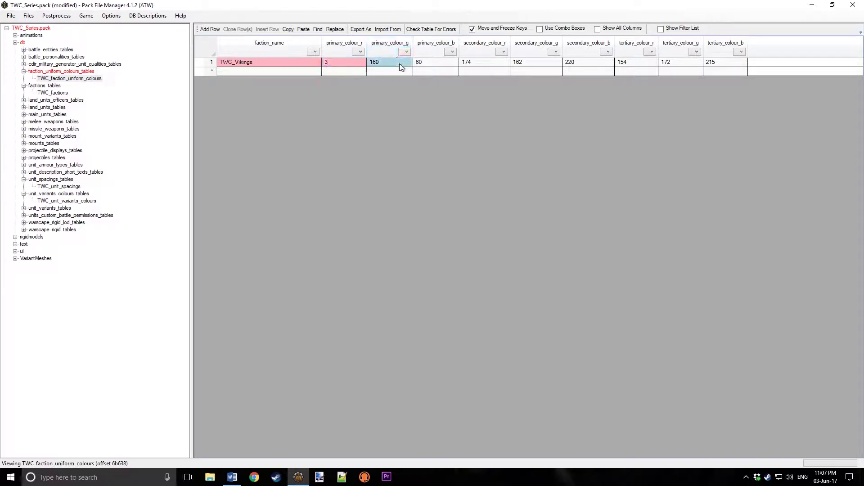
text(7)
key(Tab)
text(10)
key(Tab)
Copy the primary colour values 3, 7, 10 into the secondary and tertiary colours of TWC_Vikings and save the pack
drag(347, 63, 444, 66)
key(ctrl+c)
click(482, 62)
key(ctrl+v)
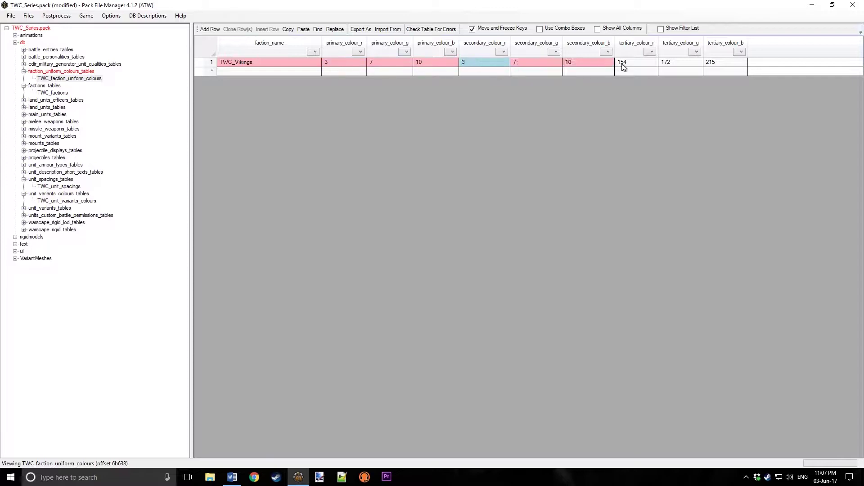
key(ctrl+v)
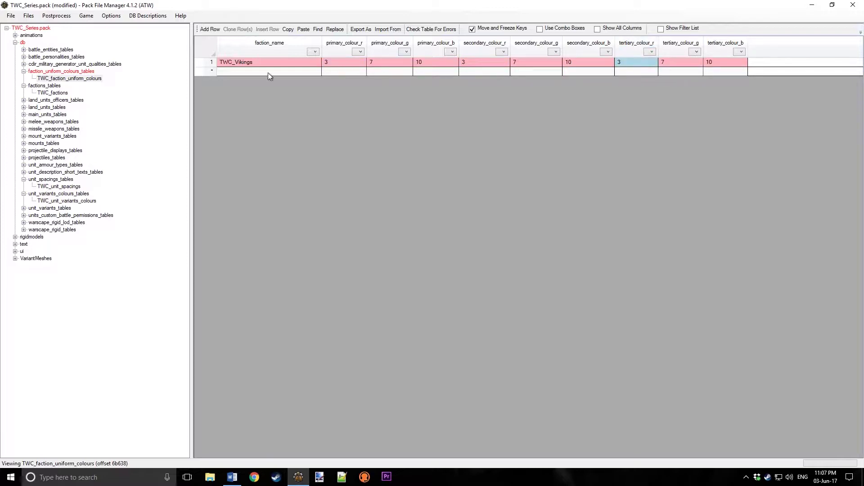
click(16, 15)
click(26, 69)
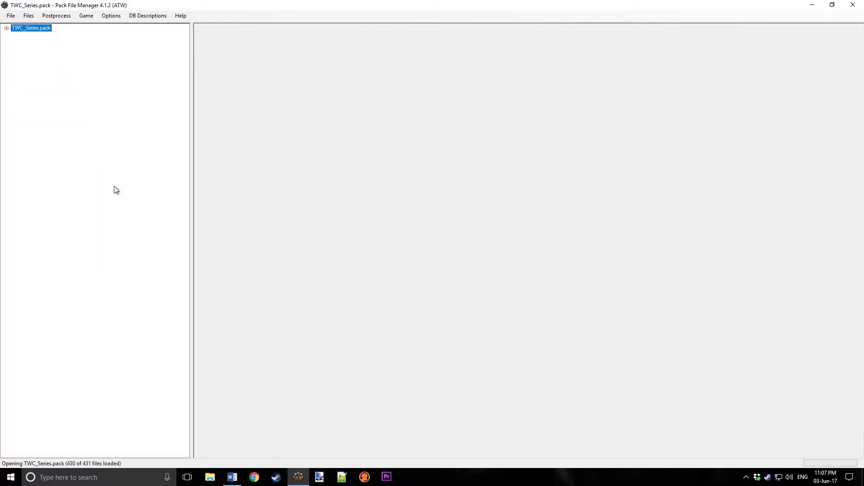
Set the first row's unit_variant in TWC_unit_variants_colours to TWC_Valkyrie, copied from the TWC_land_units keys
click(54, 201)
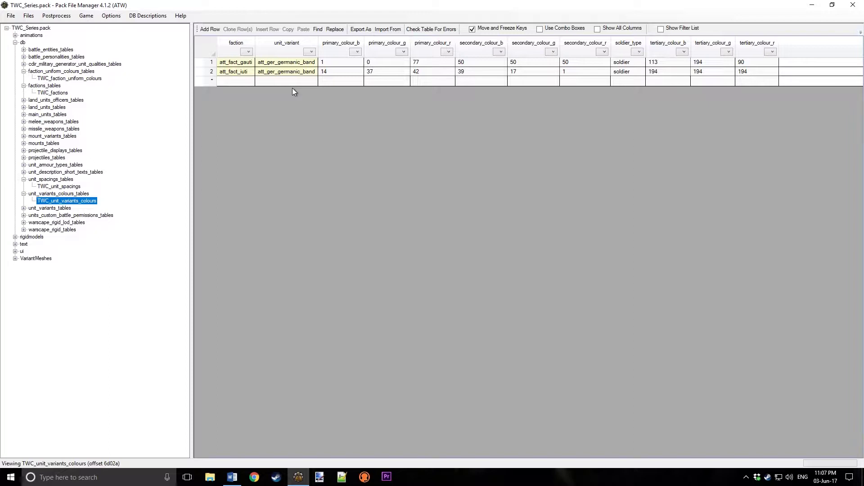
click(62, 79)
click(59, 93)
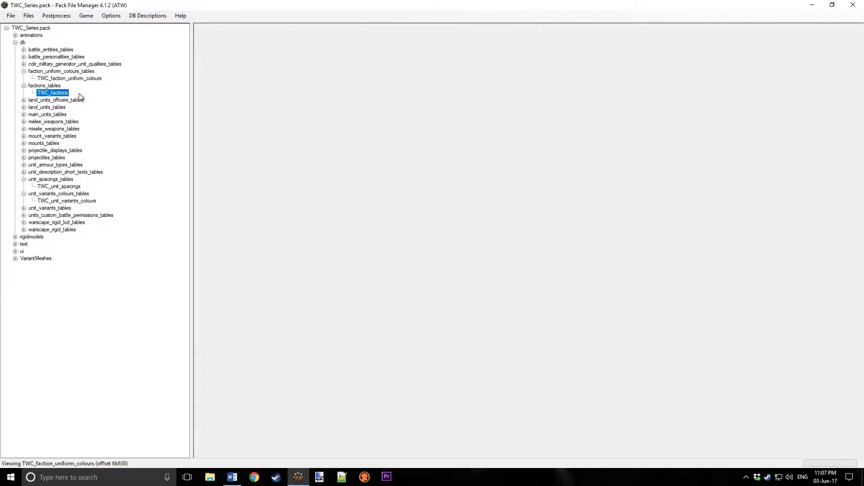
click(23, 107)
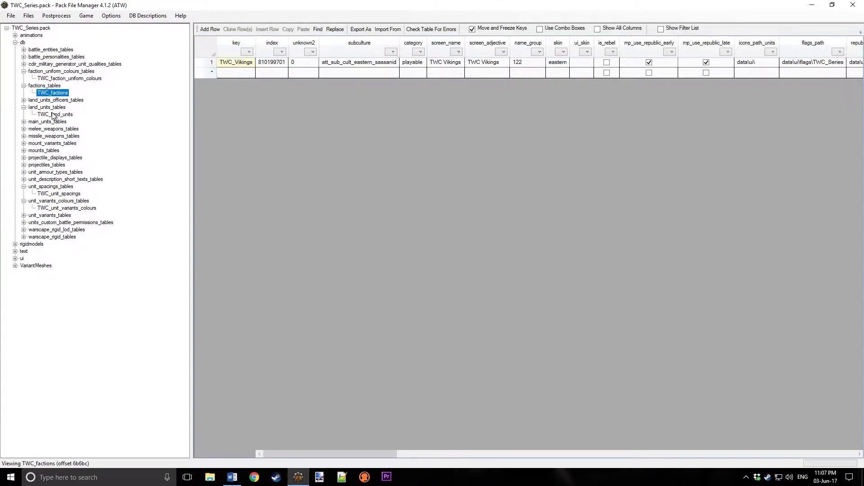
click(55, 115)
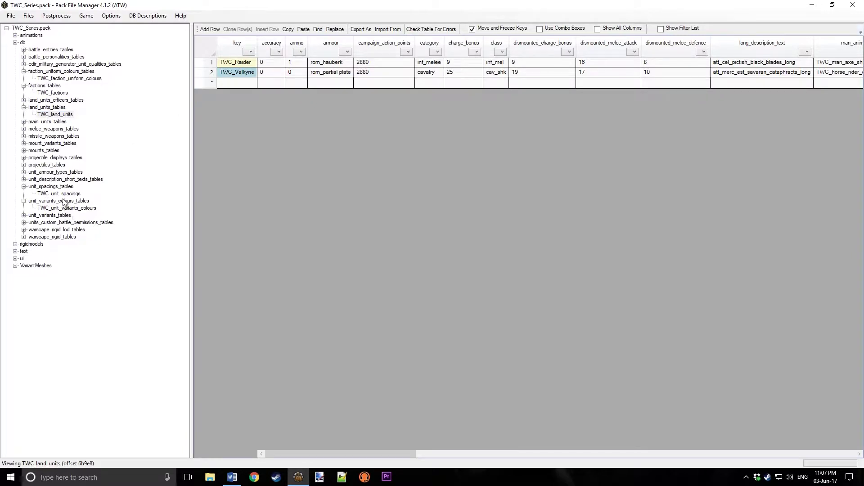
click(66, 208)
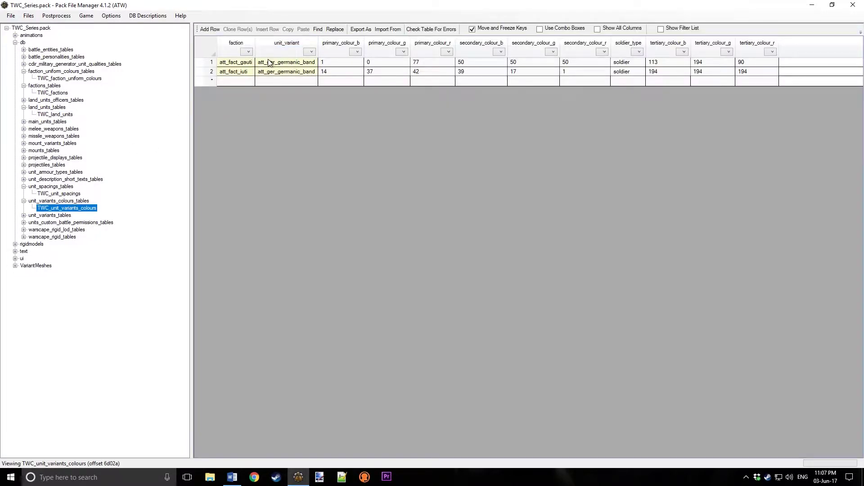
click(269, 62)
Set the first row's faction in TWC_unit_variants_colours to TWC_Vikings, copied from the key in TWC_factions
click(49, 93)
click(249, 63)
click(63, 208)
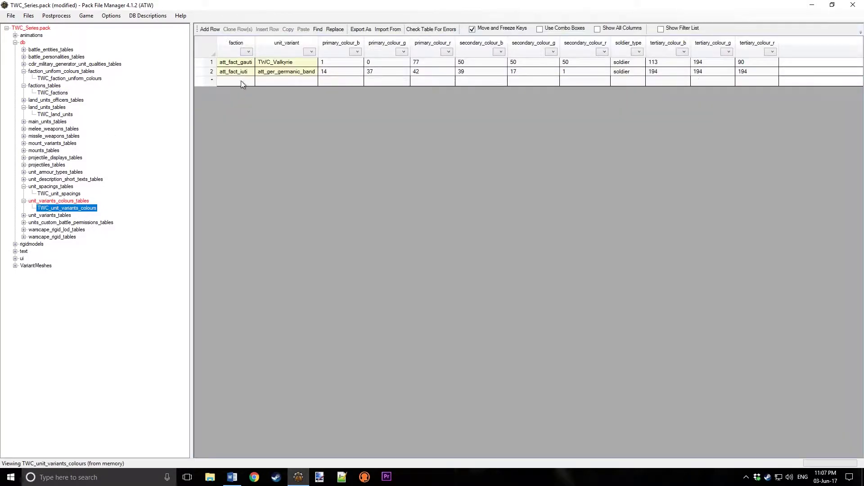
click(248, 63)
key(ctrl+v)
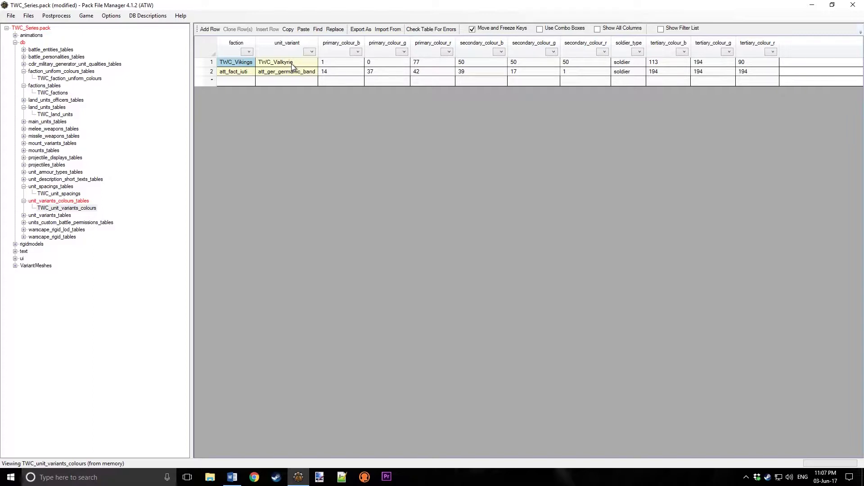
Set the primary colour of the TWC_Valkyrie row to blue 0 and red 255
double_click(329, 62)
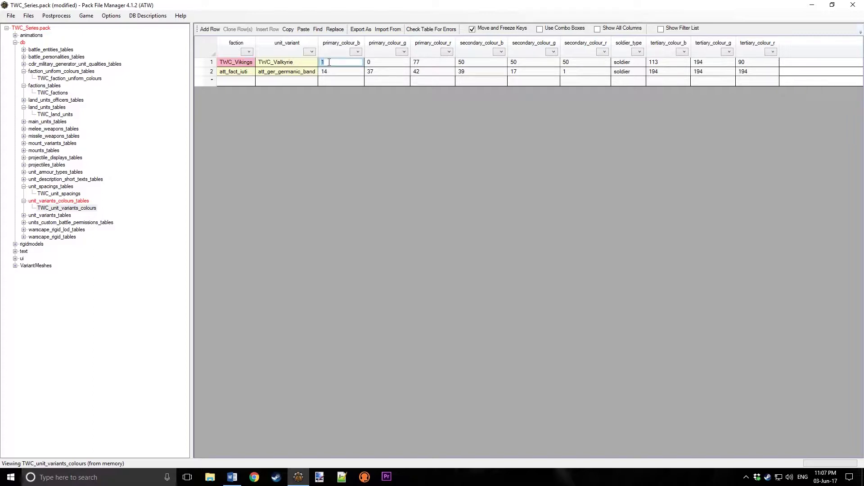
double_click(345, 61)
text(0)
double_click(430, 64)
text(255)
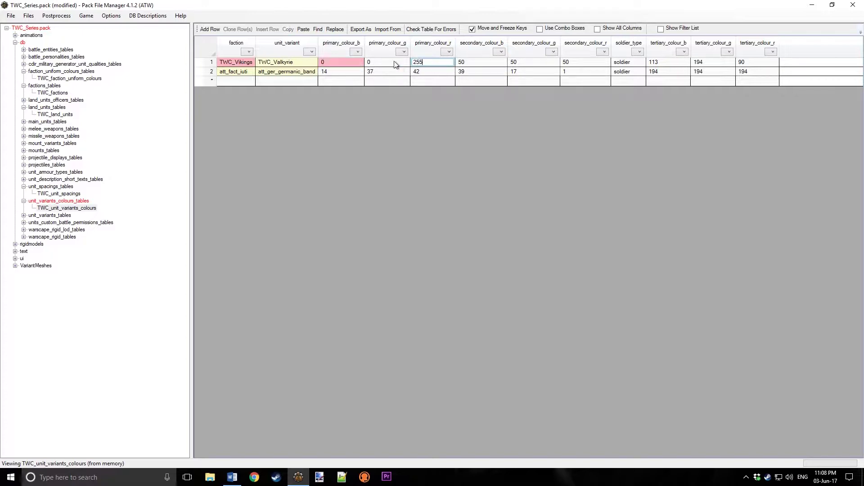
click(390, 62)
Copy the TWC_Valkyrie primary colour 0, 0, 255 into its secondary and tertiary colours, and delete the att_fact_iuti row
click(341, 62)
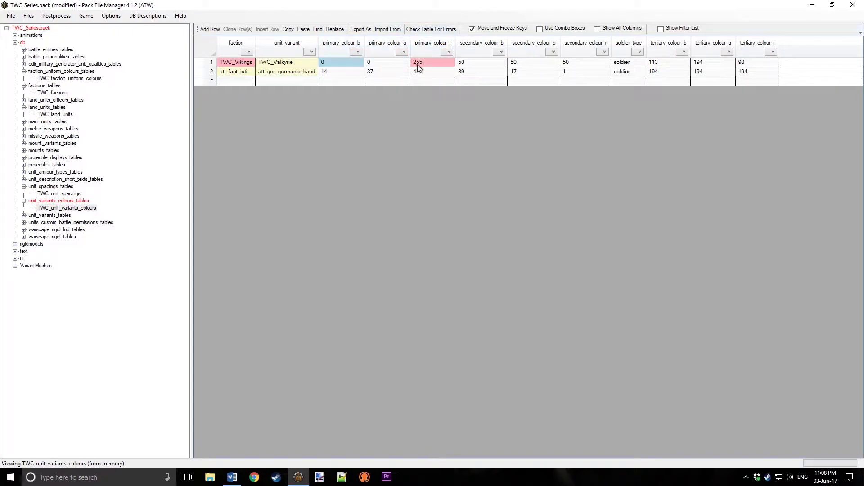
shift+click(347, 68)
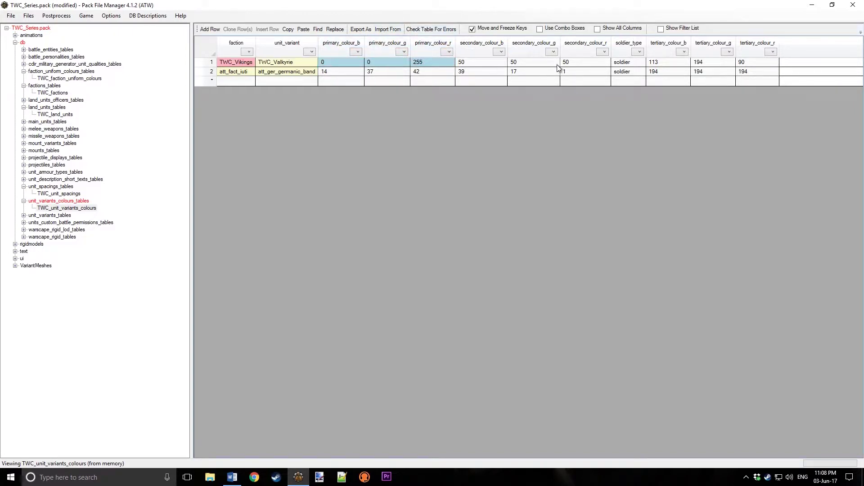
click(569, 66)
click(489, 64)
key(ctrl+v)
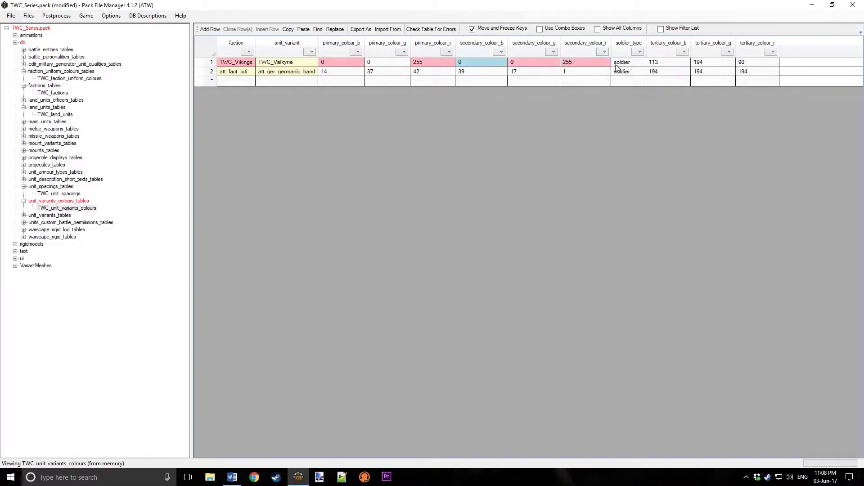
click(664, 66)
key(ctrl+v)
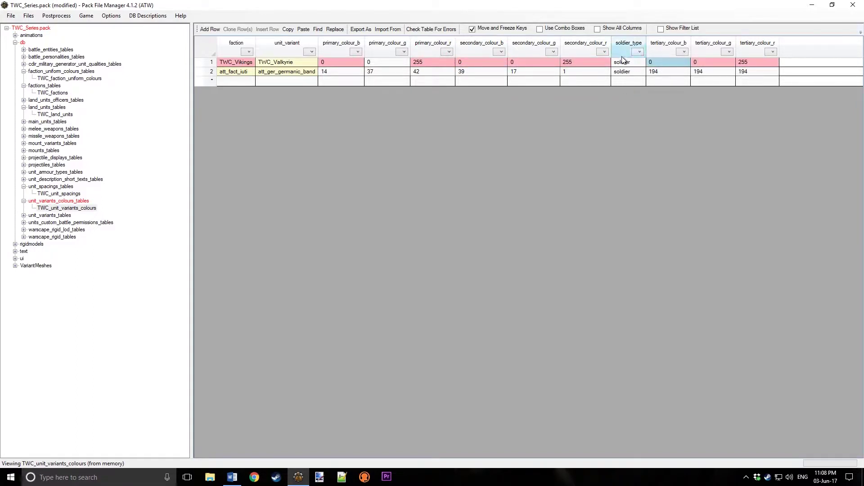
click(209, 74)
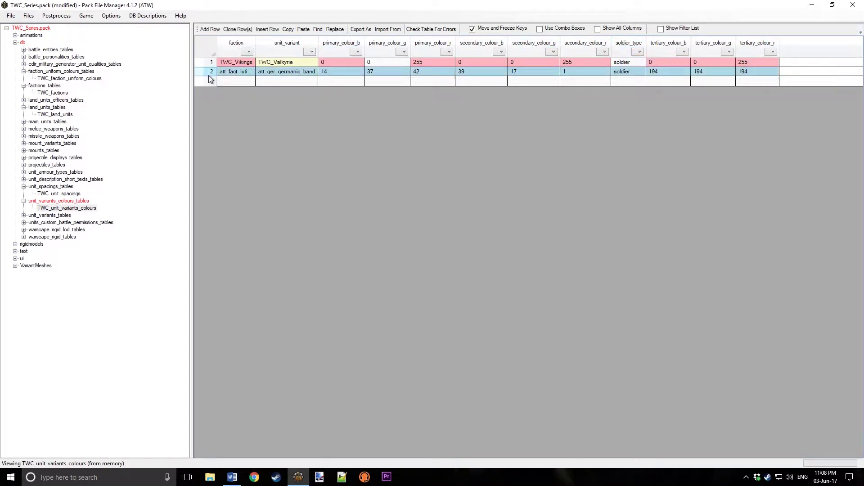
key(Delete)
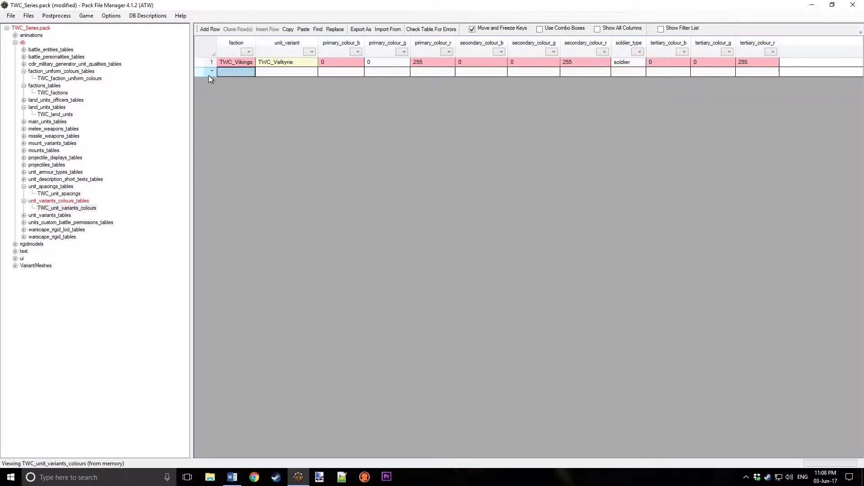
Copy the primary colour 3, 7, 10 from TWC_faction_uniform_colours into the TWC_Vikings primary colour in TWC_factions
click(47, 92)
click(68, 78)
click(281, 62)
shift+click(378, 63)
key(ctrl+c)
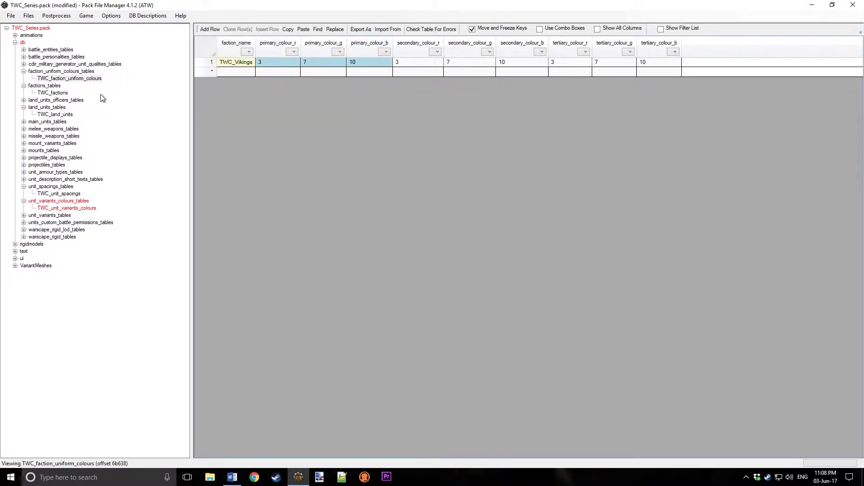
click(45, 93)
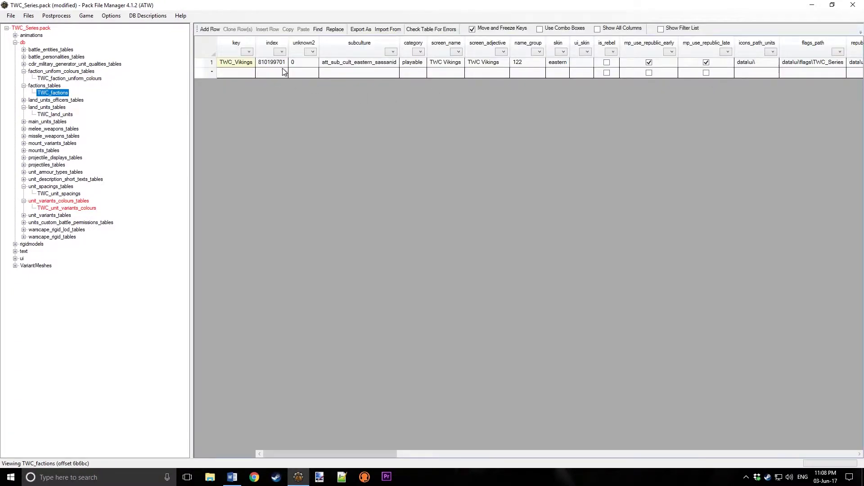
drag(387, 454, 521, 466)
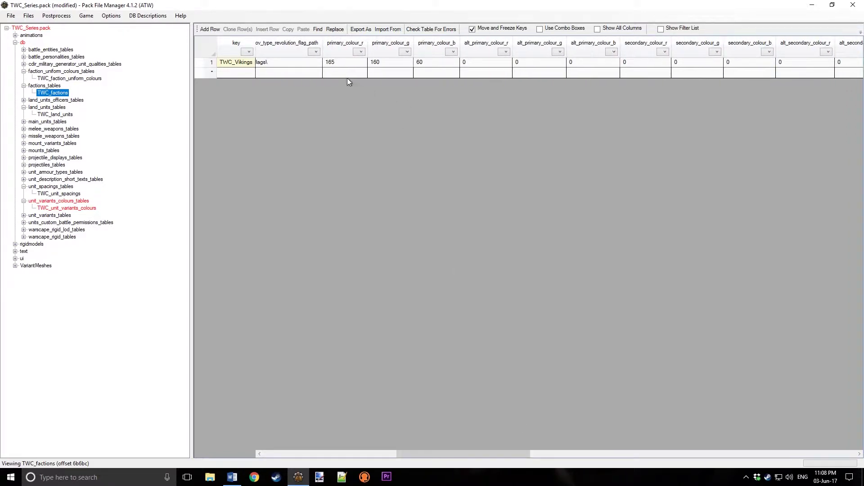
click(331, 67)
key(ctrl+v)
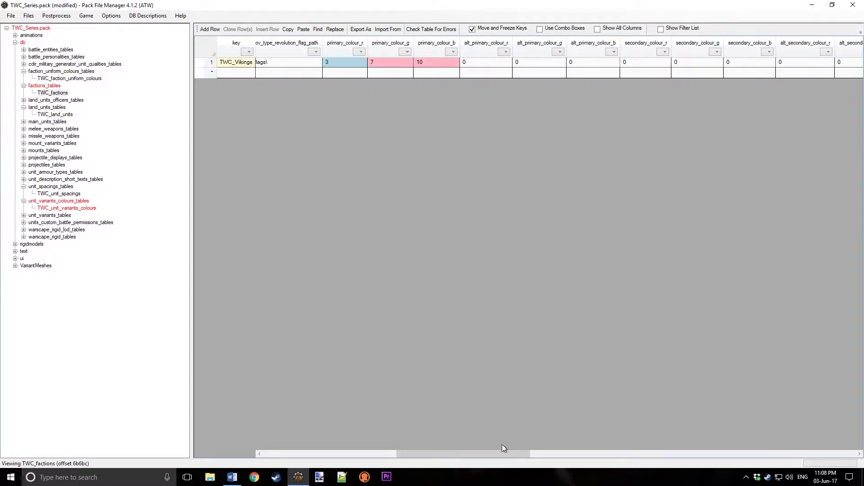
Set the TWC_Vikings card colour to the copied values 3, 7, 10 and save the pack
drag(468, 455, 810, 456)
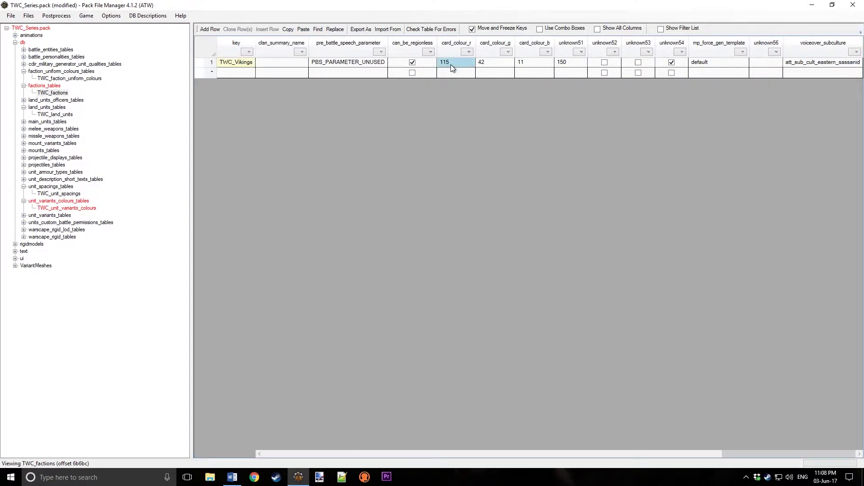
key(ctrl+v)
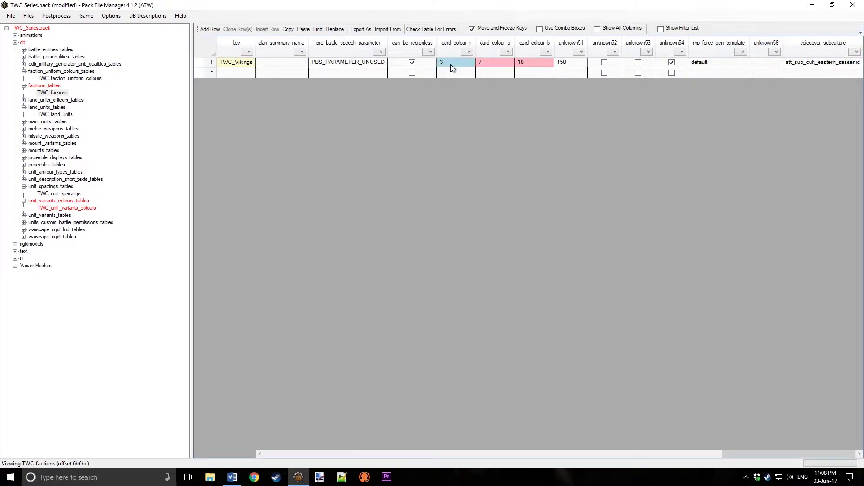
click(9, 15)
click(18, 68)
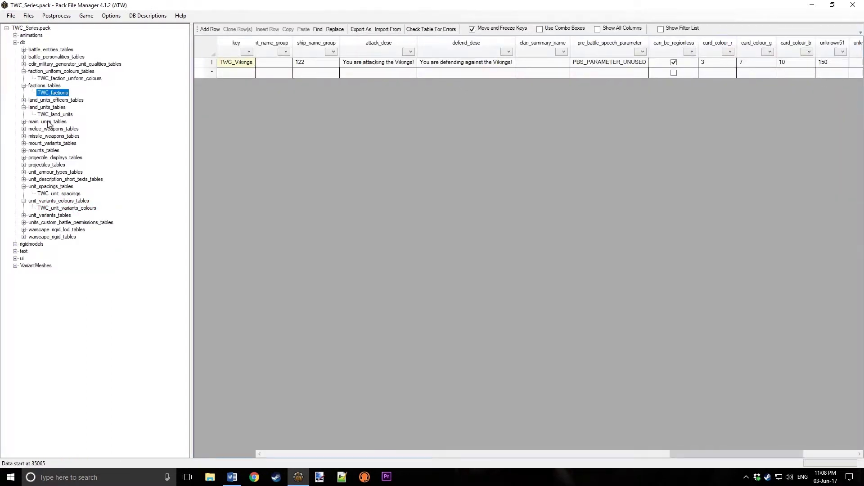
Review the unit variant colours and unit spacings tables, and check the spacing types assigned to both units in TWC_land_units
click(65, 208)
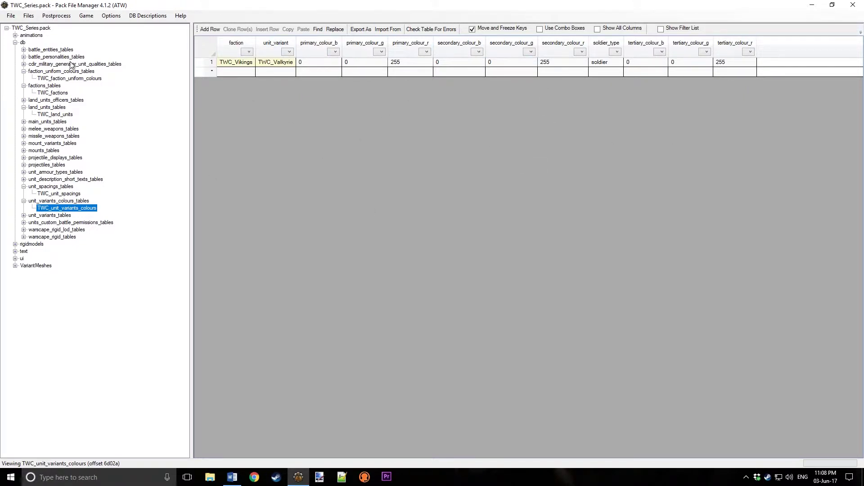
click(52, 194)
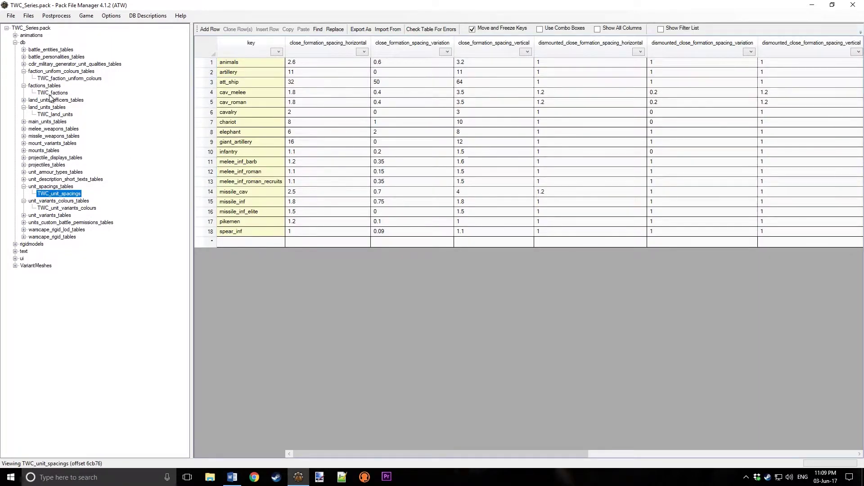
click(53, 115)
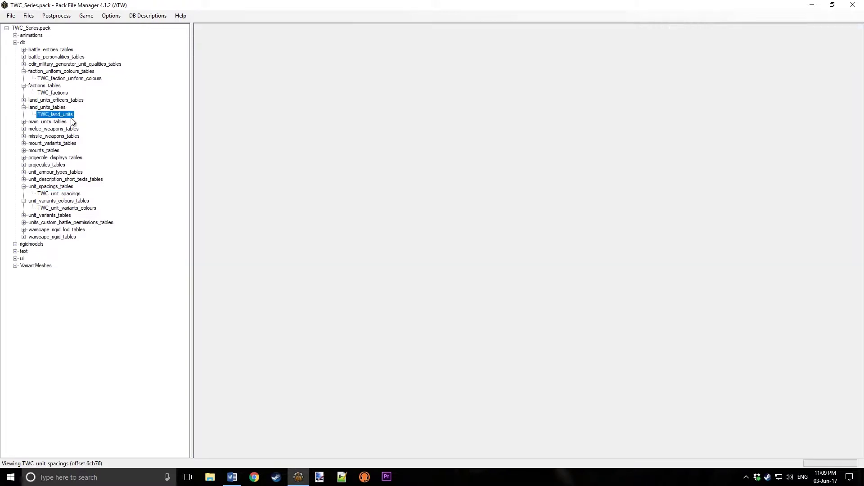
click(201, 64)
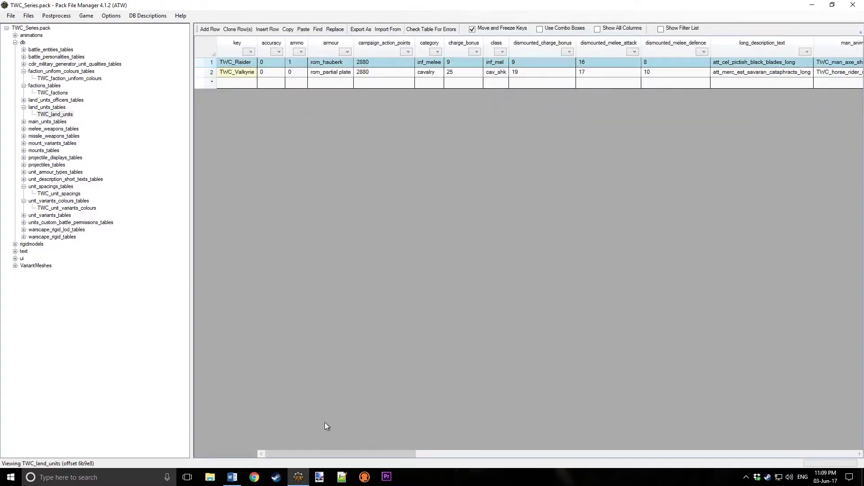
drag(371, 456, 601, 468)
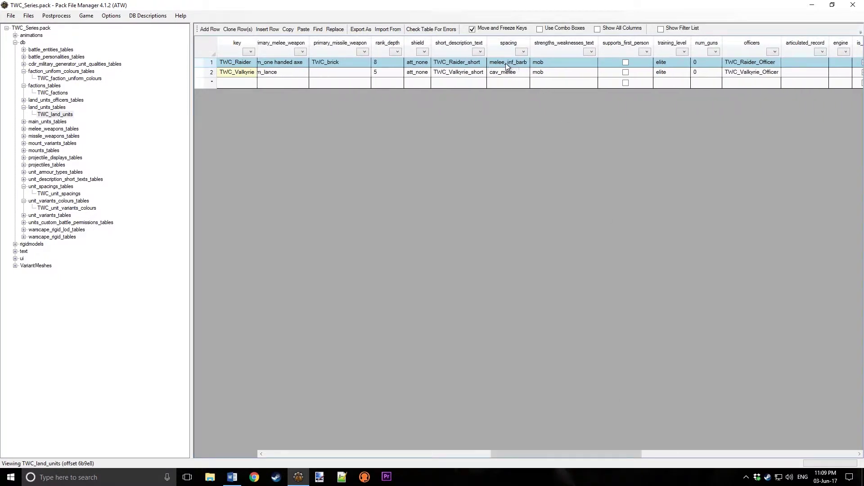
Delete every row except melee_inf_barb and melee_inf_roman from TWC_unit_spacings
click(54, 194)
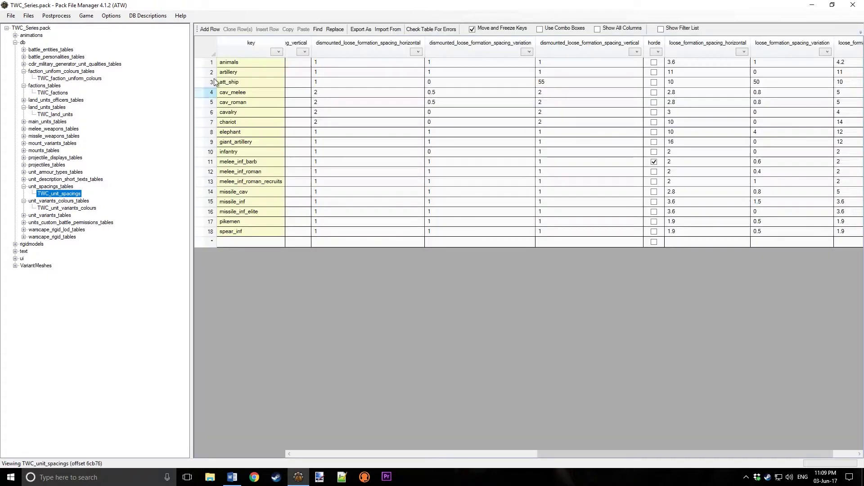
click(199, 173)
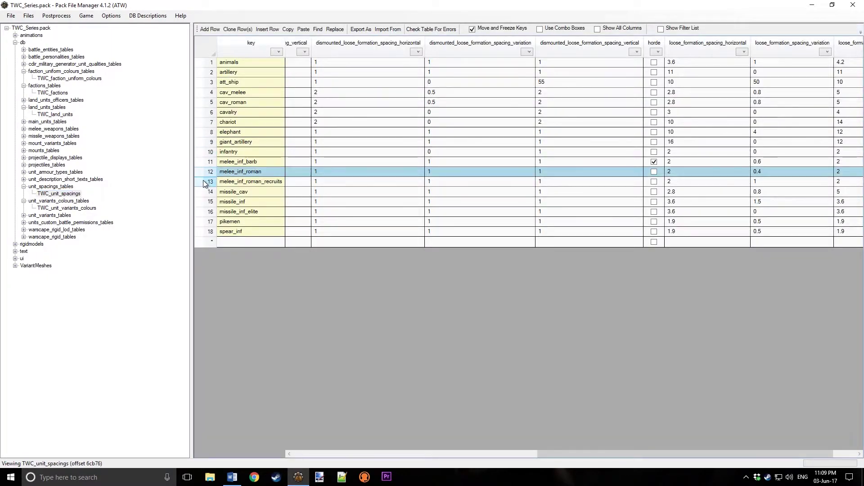
click(199, 155)
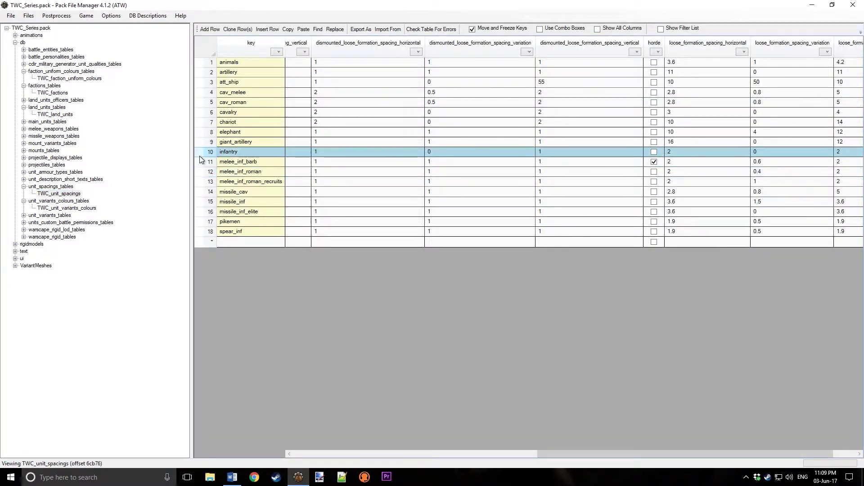
shift+click(211, 62)
key(Delete)
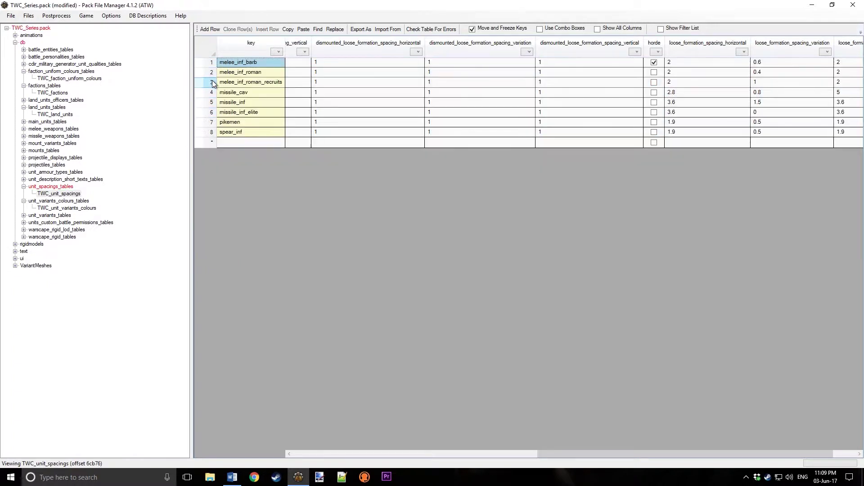
click(212, 78)
click(212, 82)
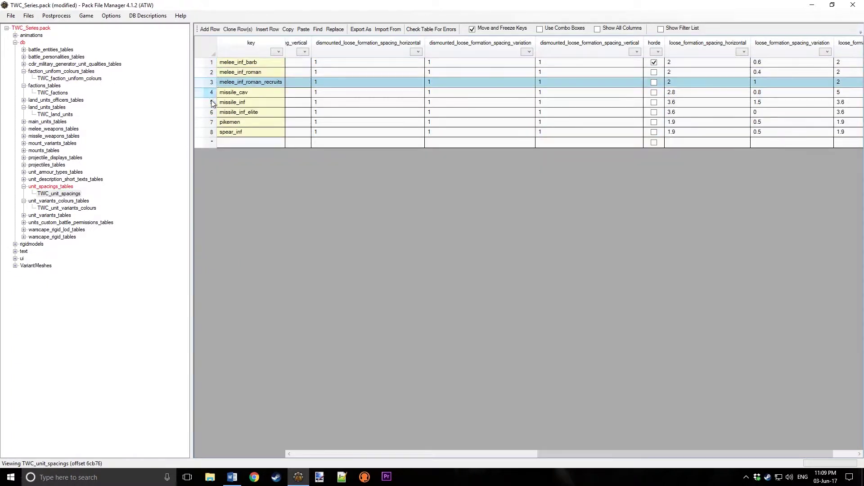
shift+click(211, 132)
key(Delete)
Review the close and loose formation spacings of melee_inf_barb and turn off its horde option
drag(572, 459, 275, 440)
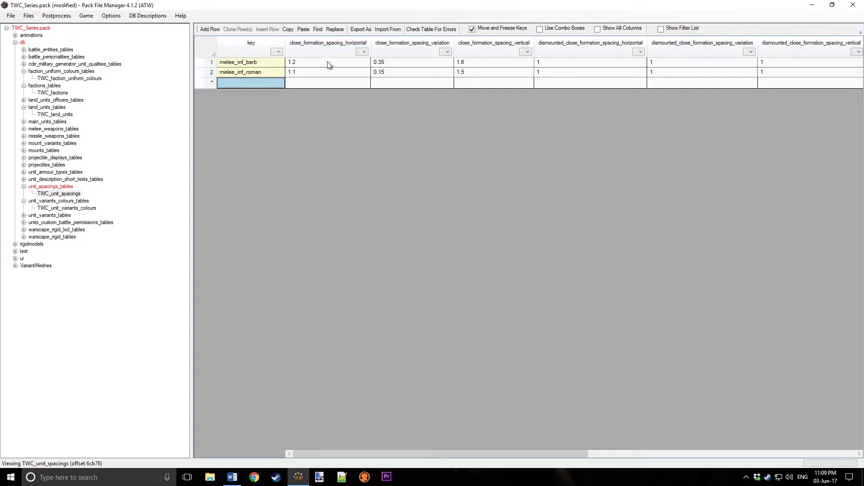
click(303, 63)
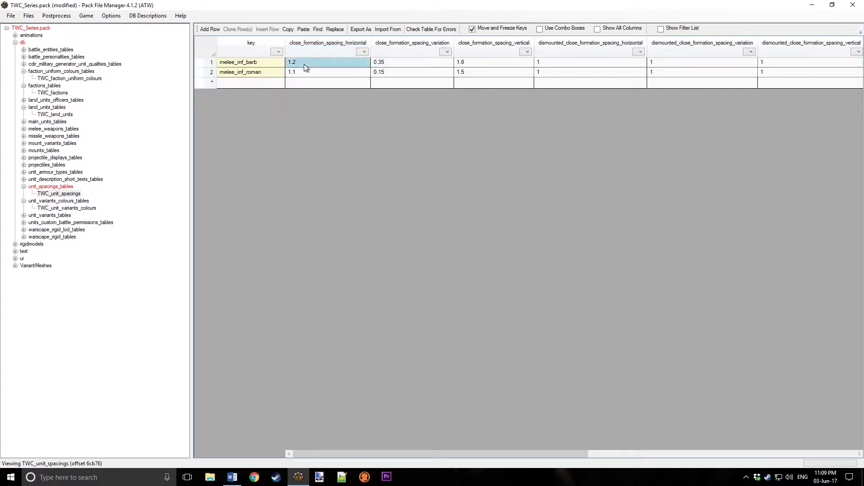
click(390, 65)
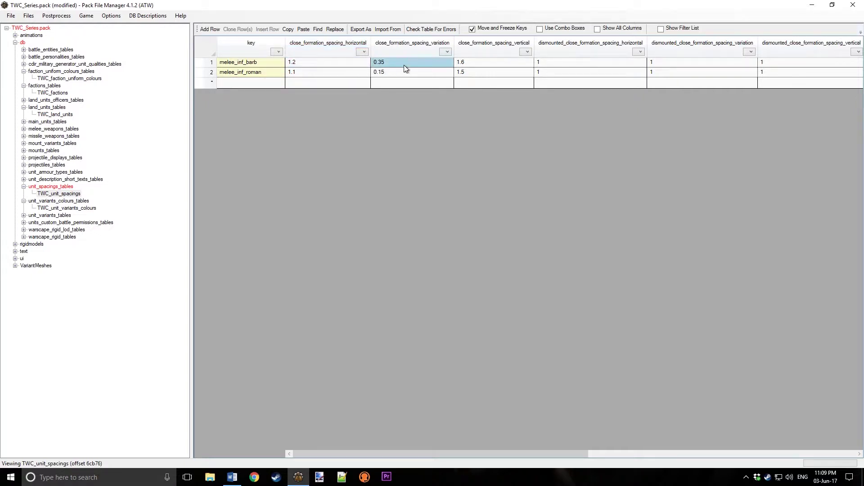
click(471, 66)
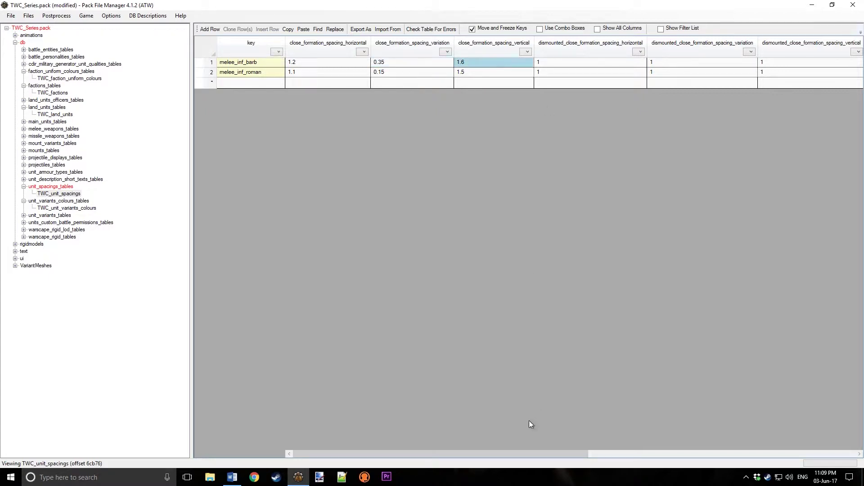
drag(444, 457, 724, 485)
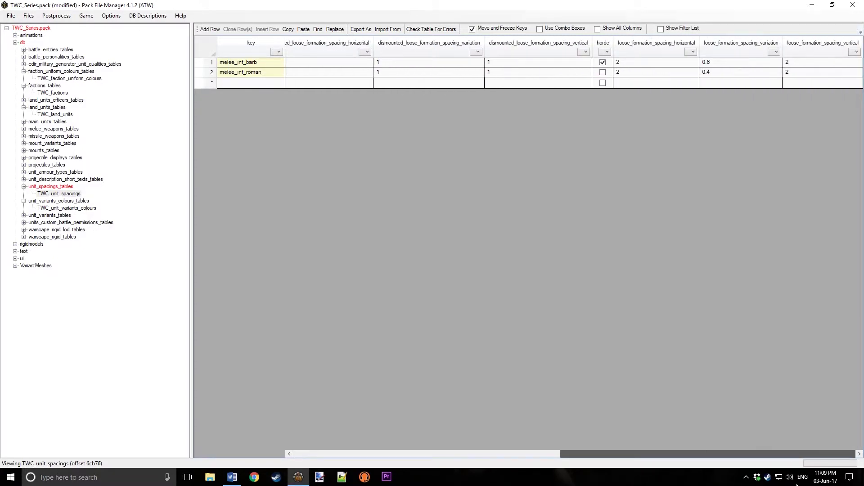
drag(797, 485, 797, 485)
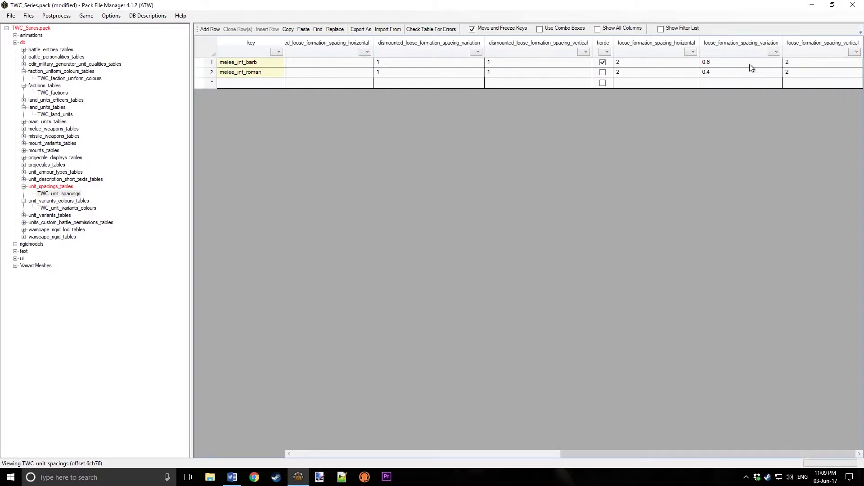
drag(677, 452, 758, 447)
click(581, 64)
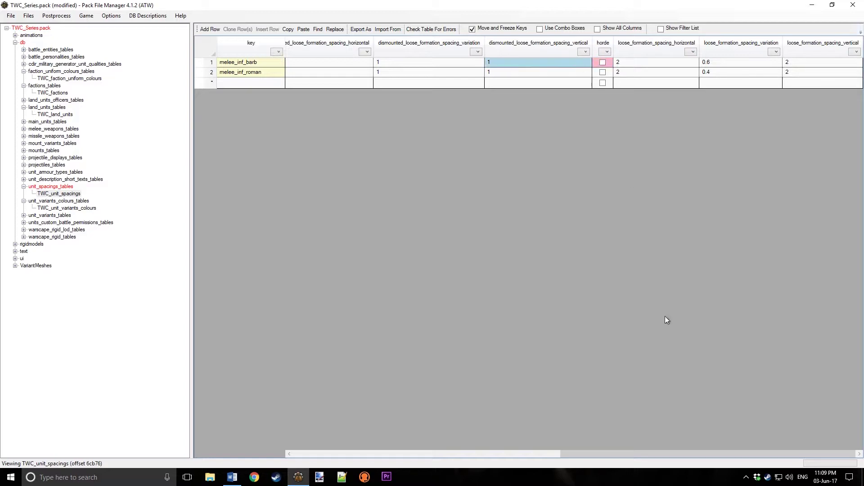
drag(674, 455, 406, 453)
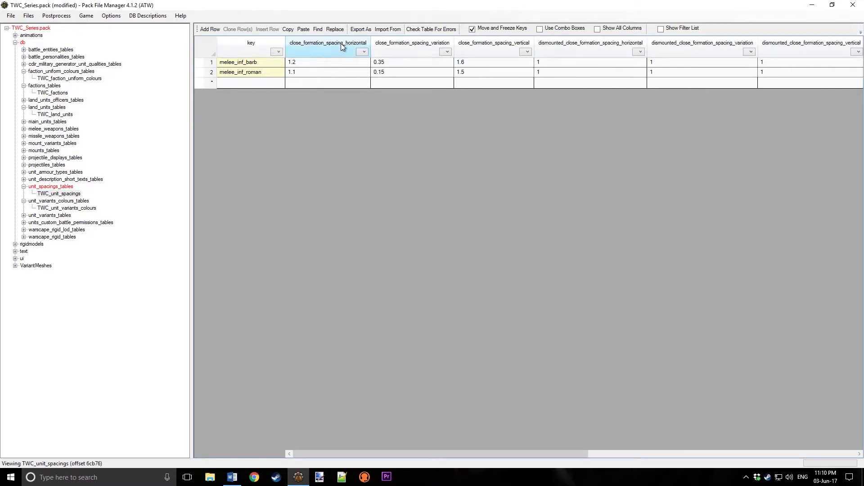
Set melee_inf_barb's close formation spacing to 1.3 horizontal, 0.2 variation and 1.7 vertical
double_click(305, 63)
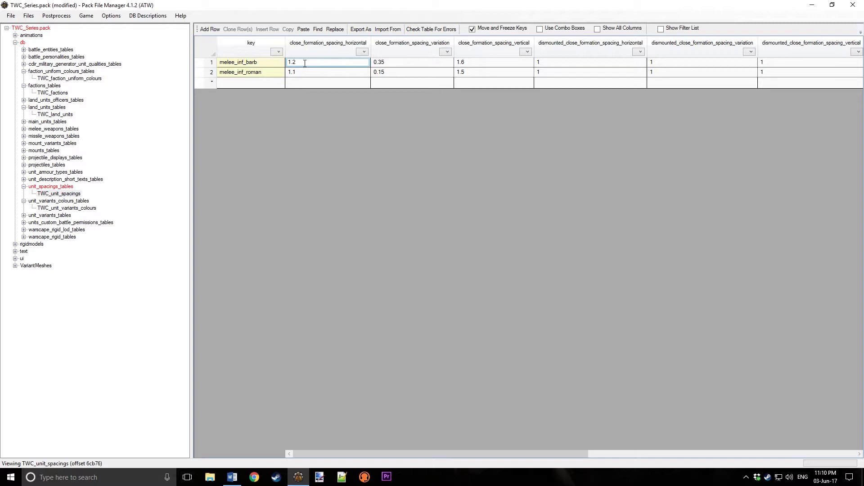
double_click(391, 61)
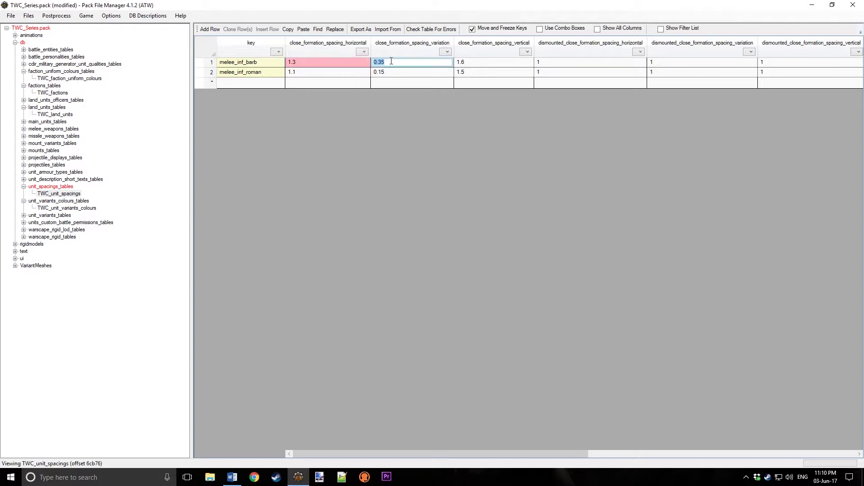
click(392, 63)
double_click(482, 62)
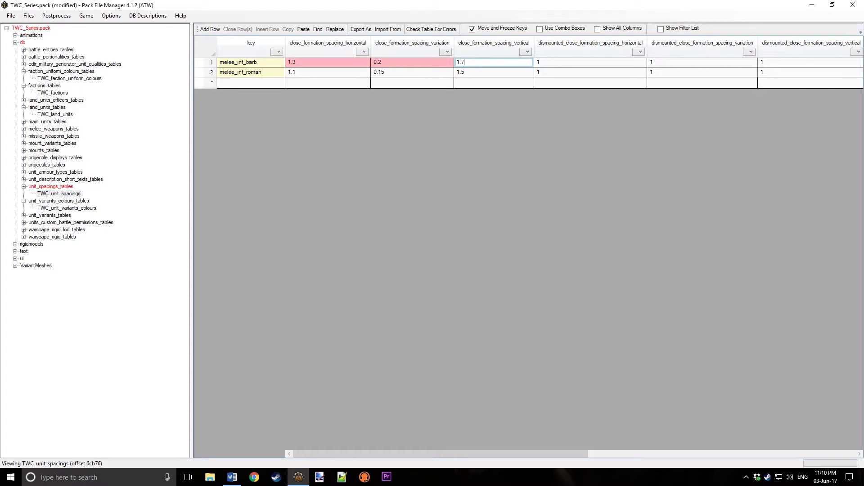
click(482, 72)
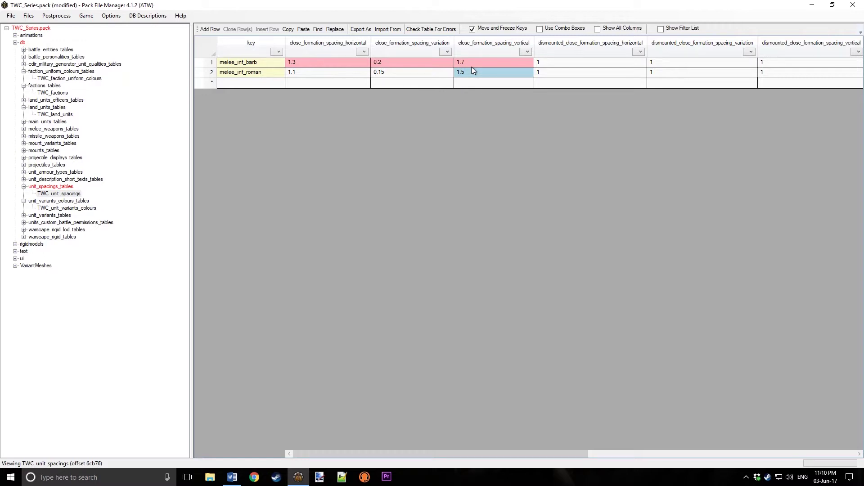
Delete the melee_inf_roman row from TWC_unit_spacings
drag(576, 452, 399, 341)
click(201, 73)
key(Delete)
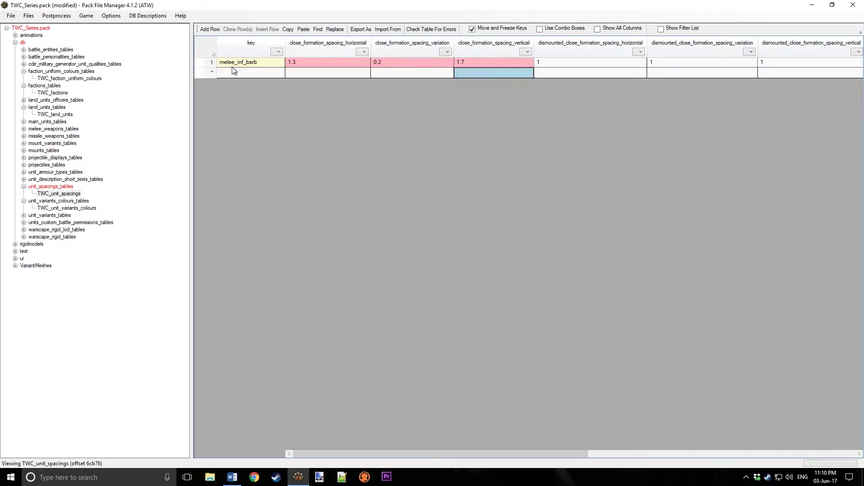
Rename the melee_inf_barb key to TWC_Viking_Loose and copy the new name
click(261, 62)
click(261, 63)
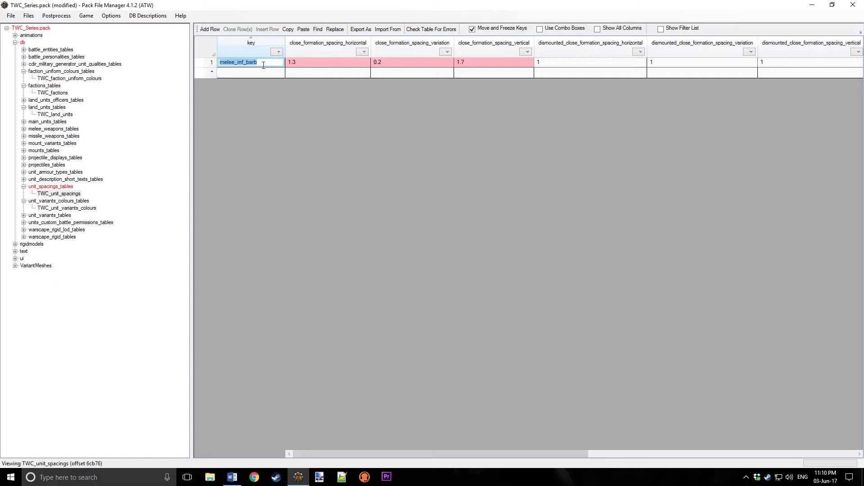
text(t)
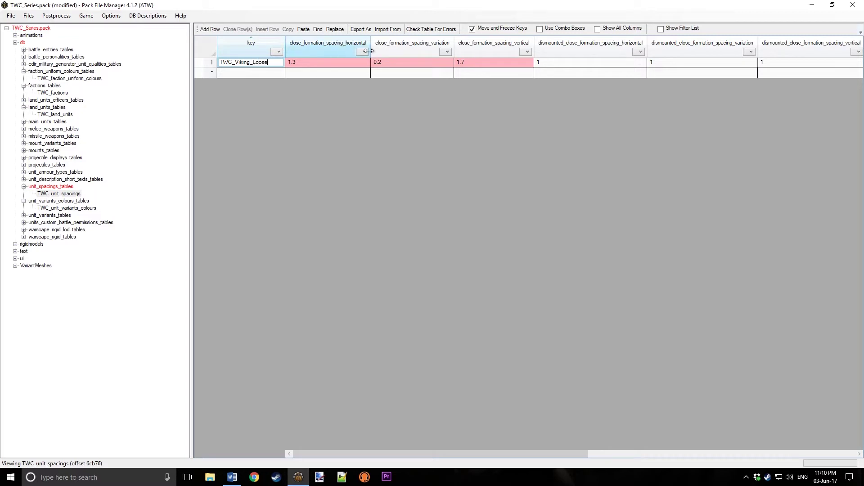
click(277, 63)
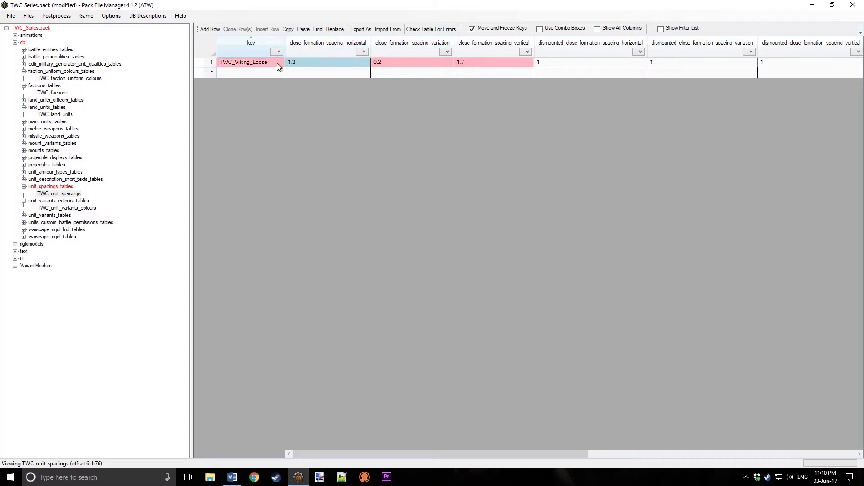
In TWC_land_units, set the spacing of TWC_Raider to the copied TWC_Viking_Loose key
click(57, 114)
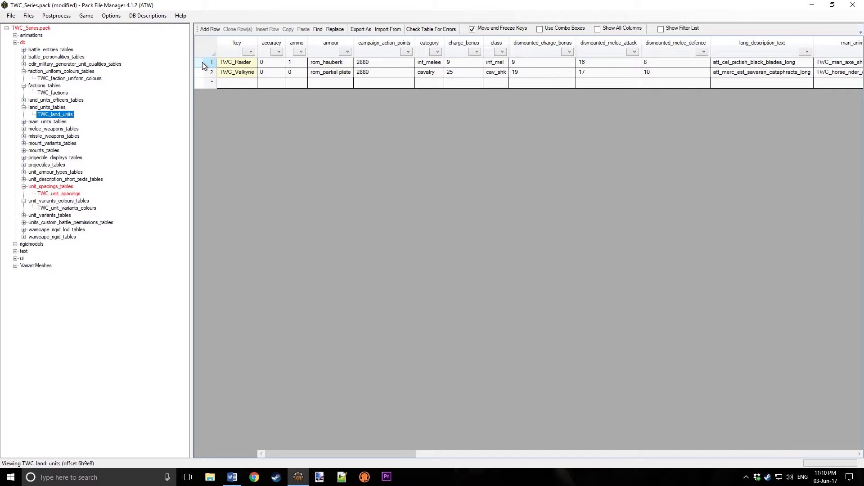
click(204, 63)
drag(366, 453, 616, 453)
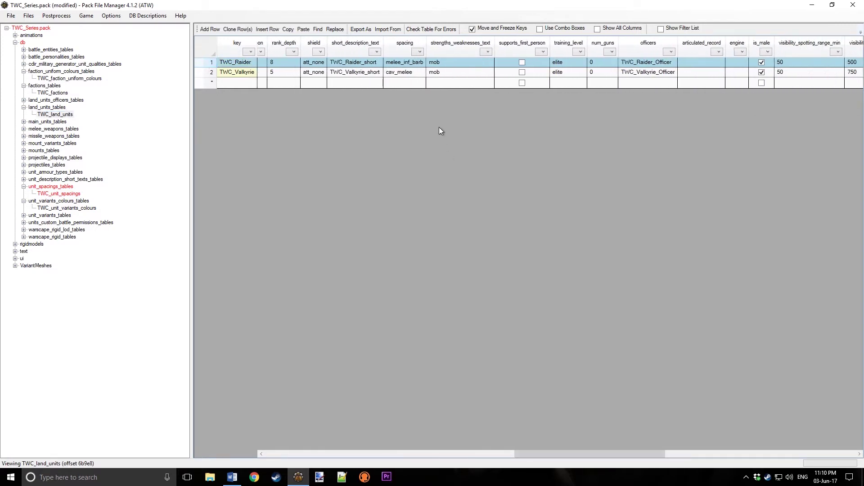
click(410, 64)
key(ctrl+v)
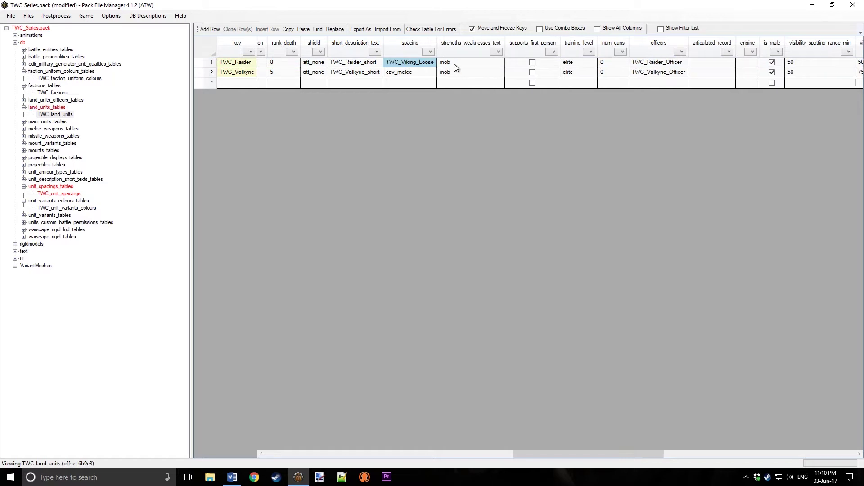
click(455, 64)
Save the TWC_Series pack and launch Total War: ATTILA to test the mod
click(10, 16)
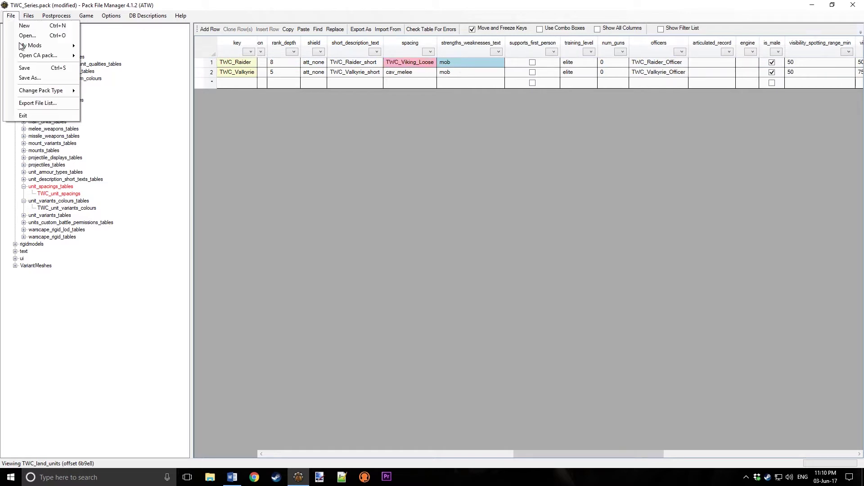
click(18, 78)
right_click(276, 477)
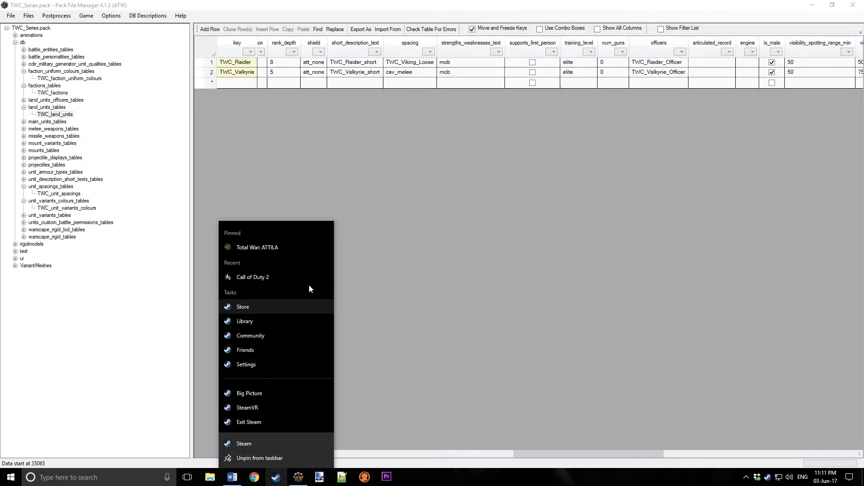
click(281, 247)
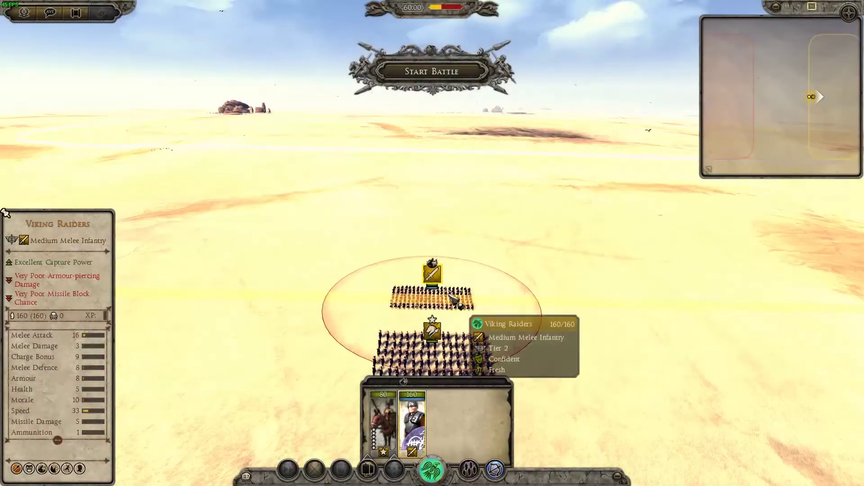
Examine the Viking Raiders' formation spacing and colours on the battlefield from several distances and angles
scroll(453, 299, up, 8)
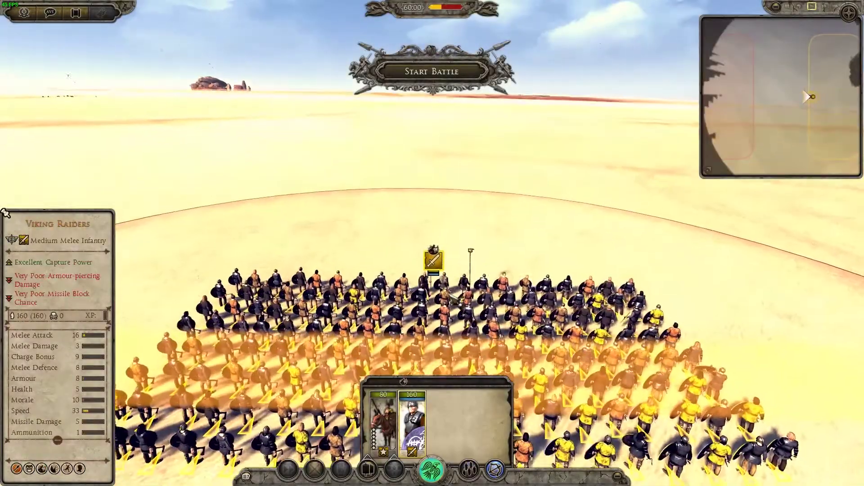
key(q)
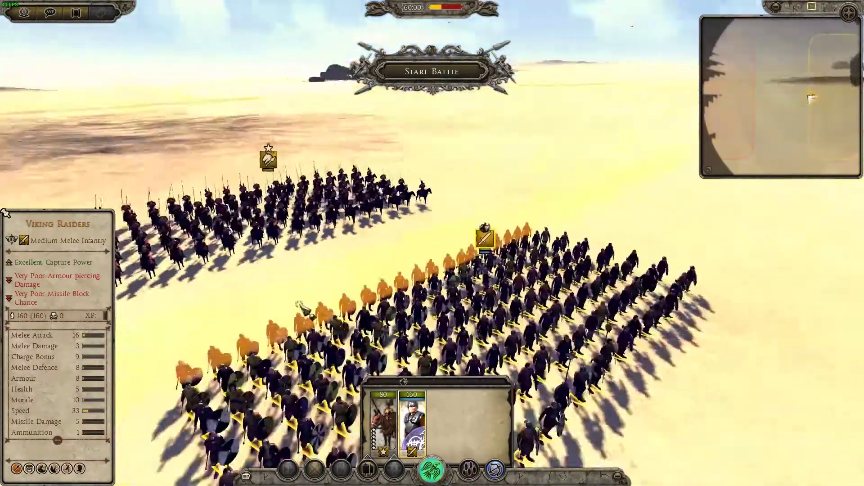
scroll(301, 308, up, 4)
key(q)
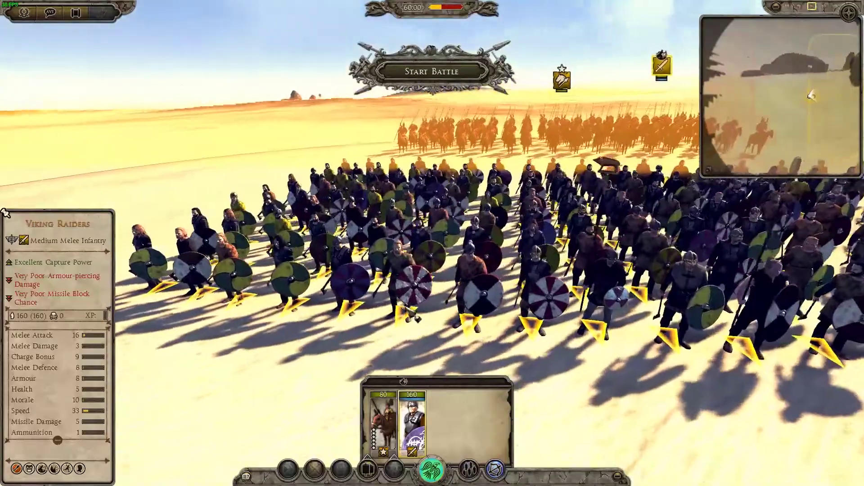
key(e)
scroll(516, 293, down, 5)
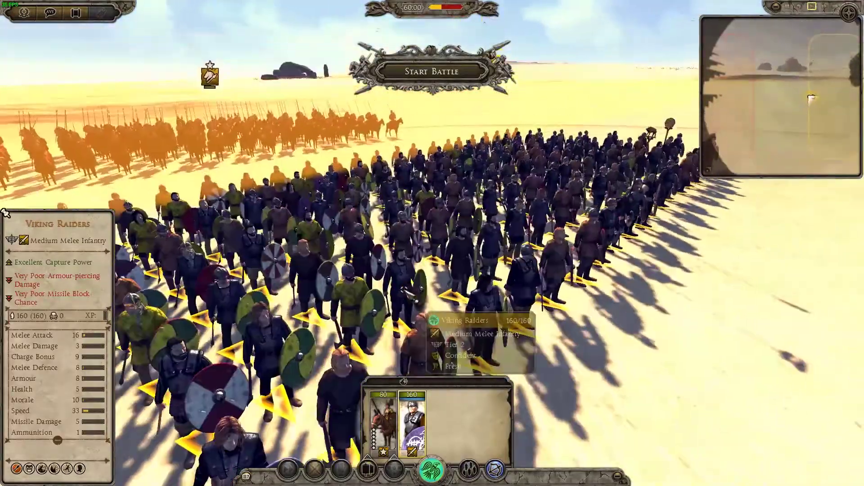
key(q)
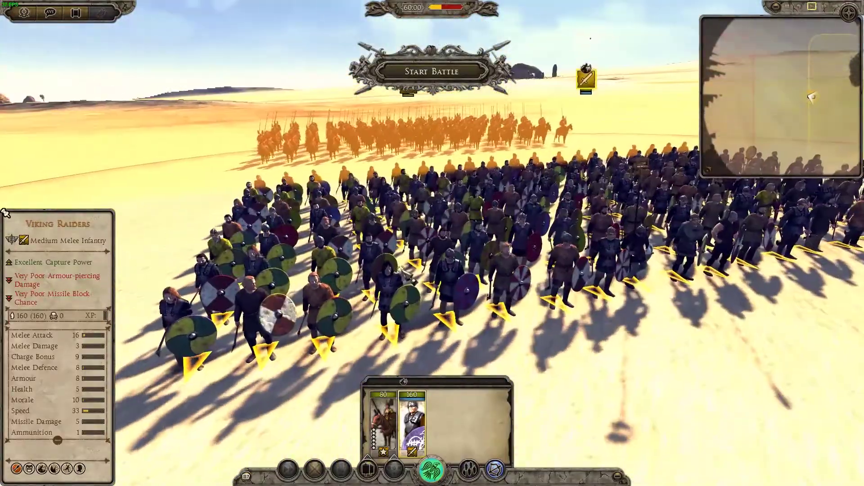
scroll(405, 276, down, 5)
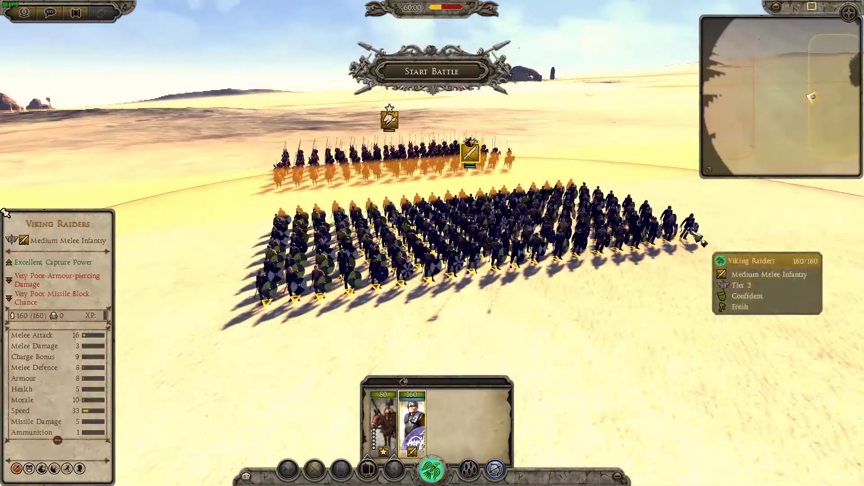
scroll(343, 293, up, 5)
key(e)
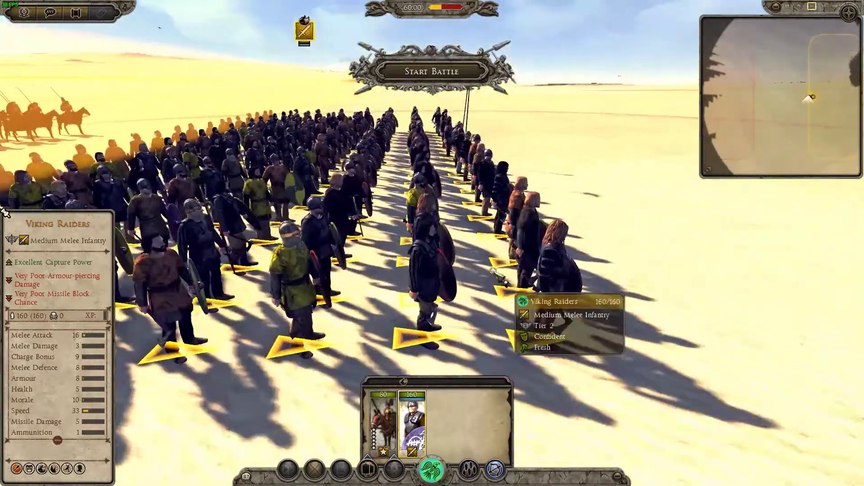
key(q)
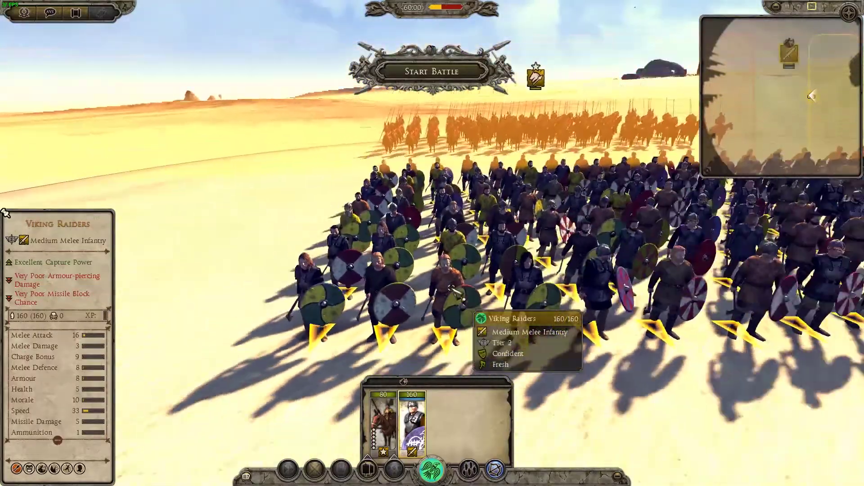
key(e)
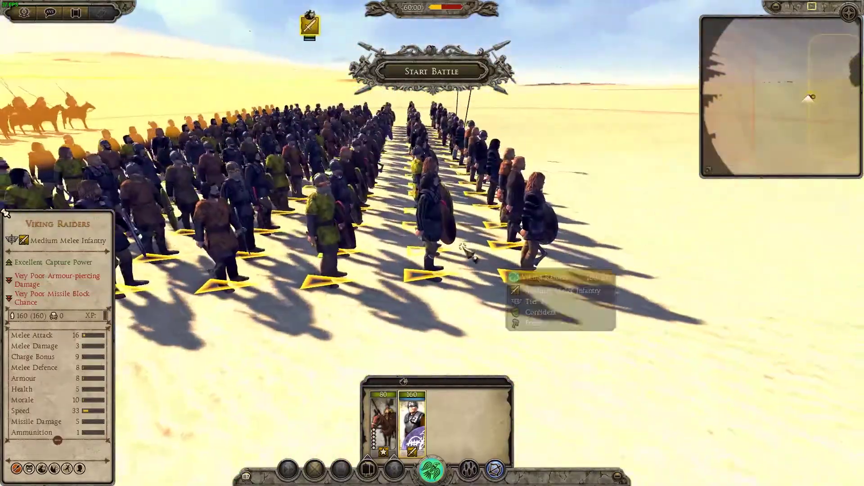
key(q)
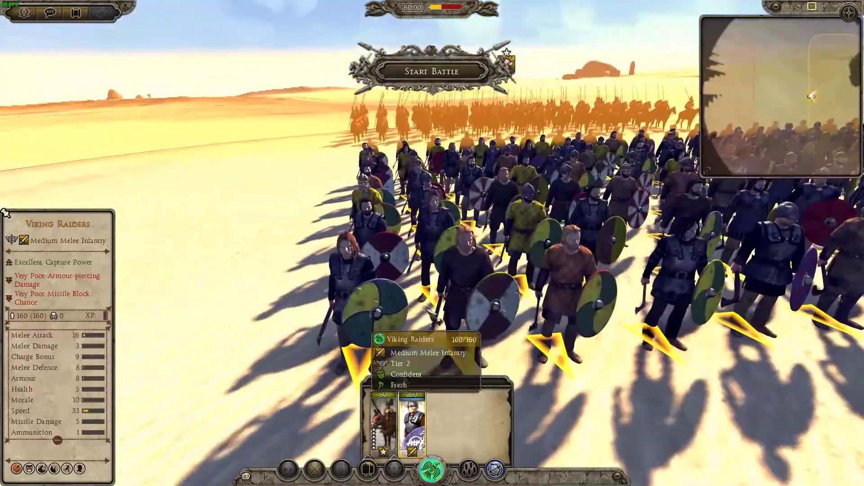
Examine the Valkyries cavalry on the battlefield, viewing the riders' colours and equipment up close and from a distance
key(d)
key(w)
key(a)
key(w)
key(w)
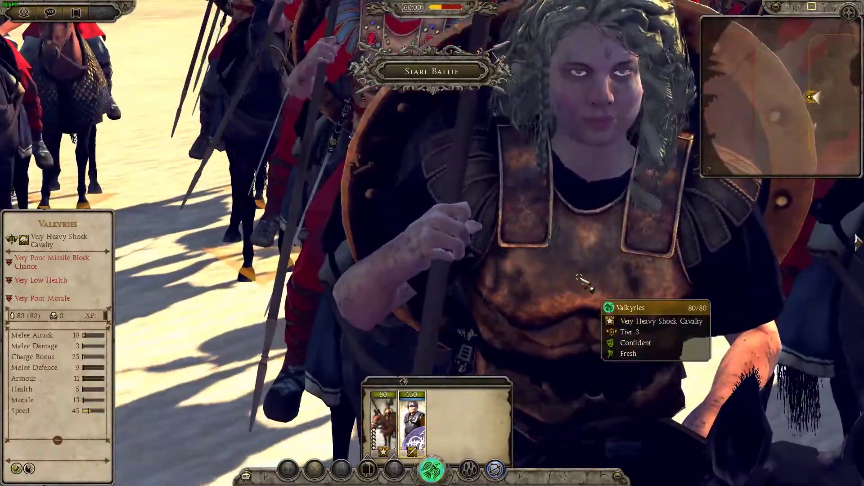
key(d)
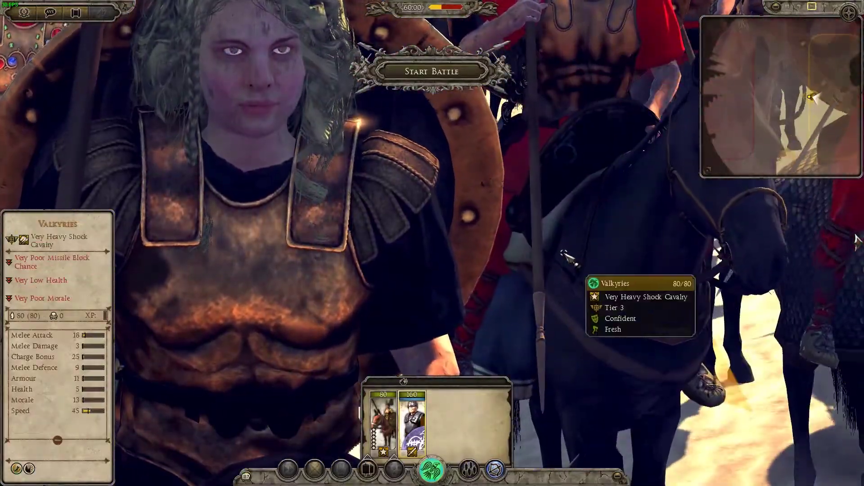
key(s)
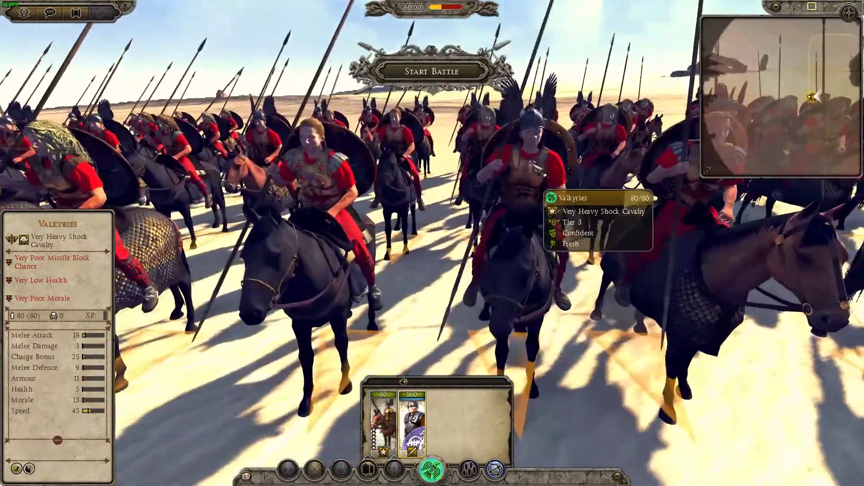
scroll(527, 176, up, 5)
scroll(494, 292, down, 5)
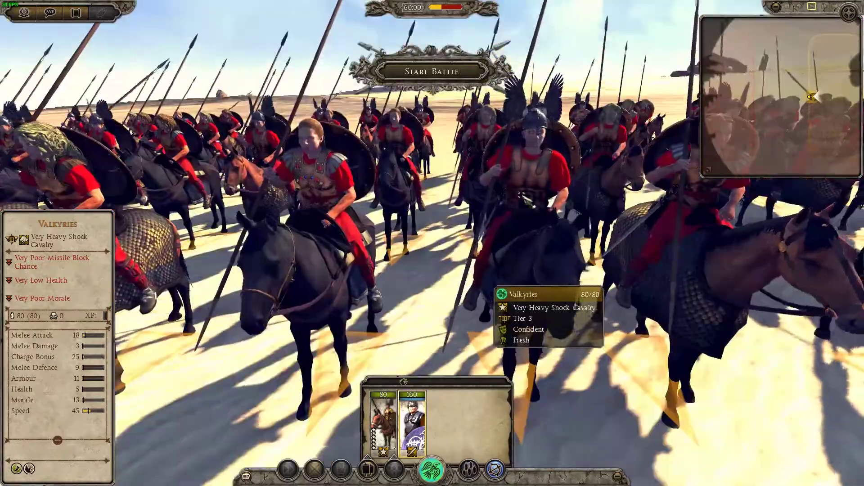
key(s)
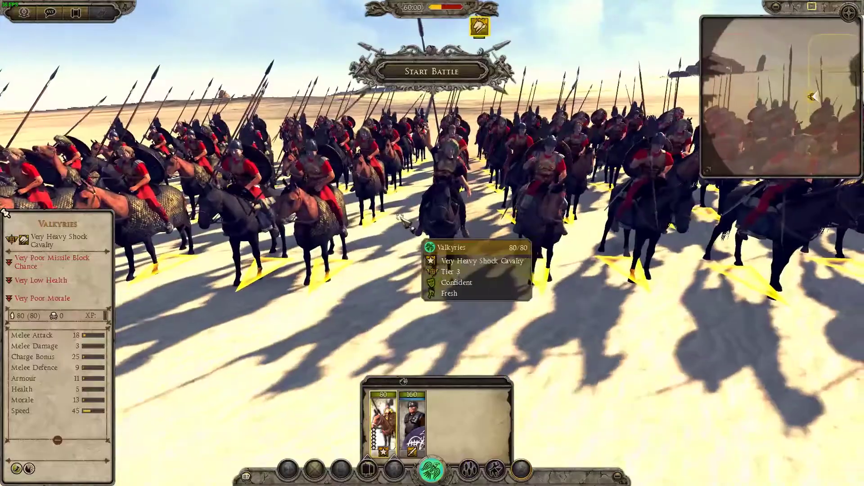
key(w)
key(w)
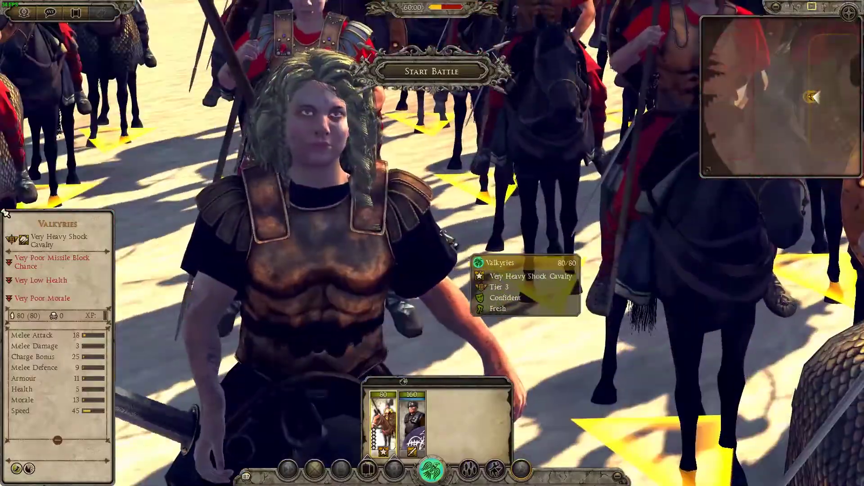
key(s)
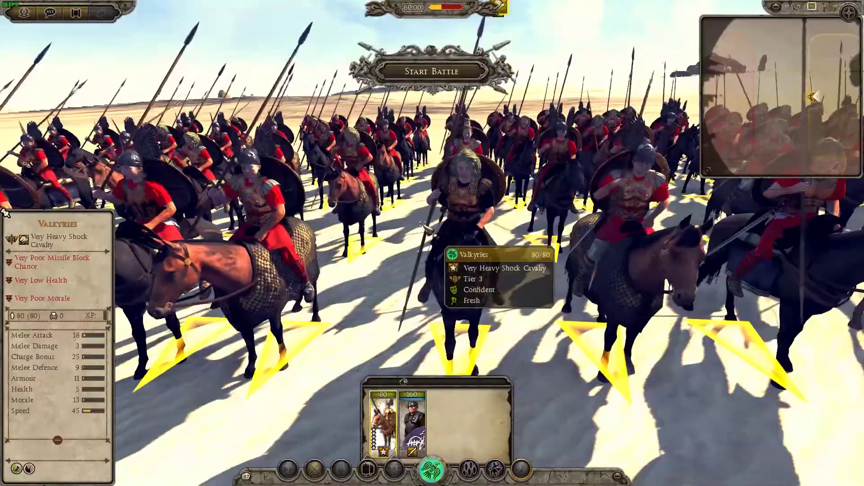
Return to the Viking Raiders and inspect the colour variations of their clothing and shields up close
key(q)
key(w)
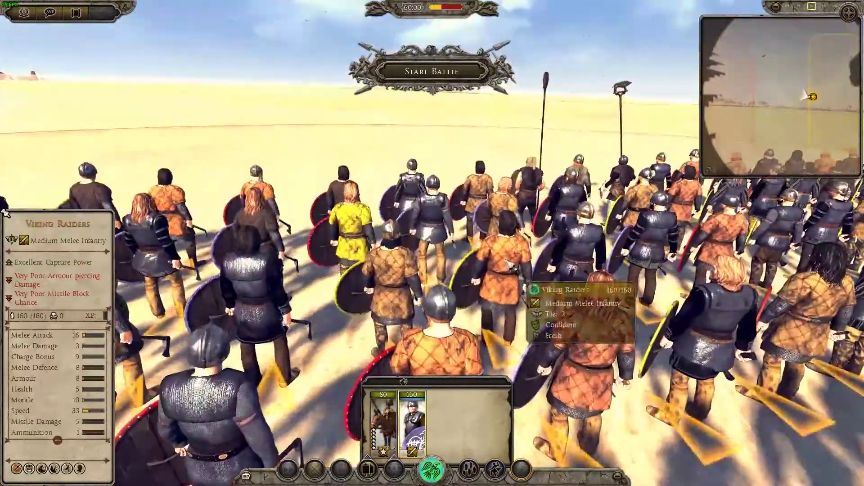
key(q)
key(w)
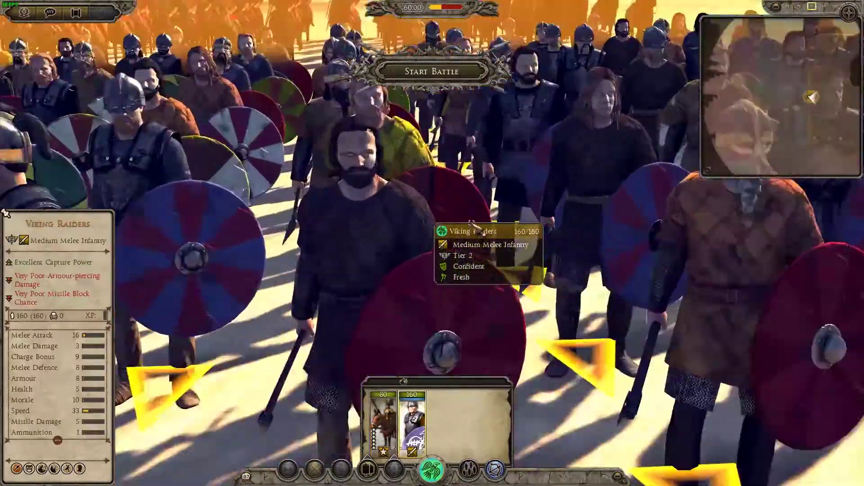
key(d)
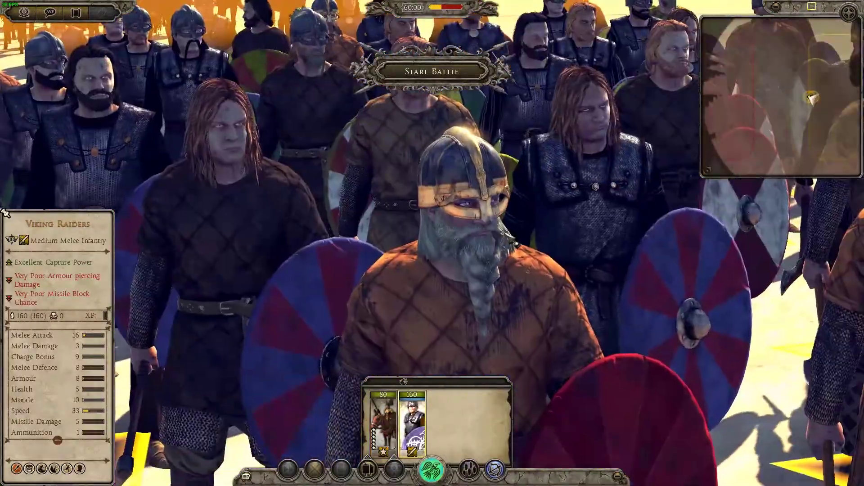
key(s)
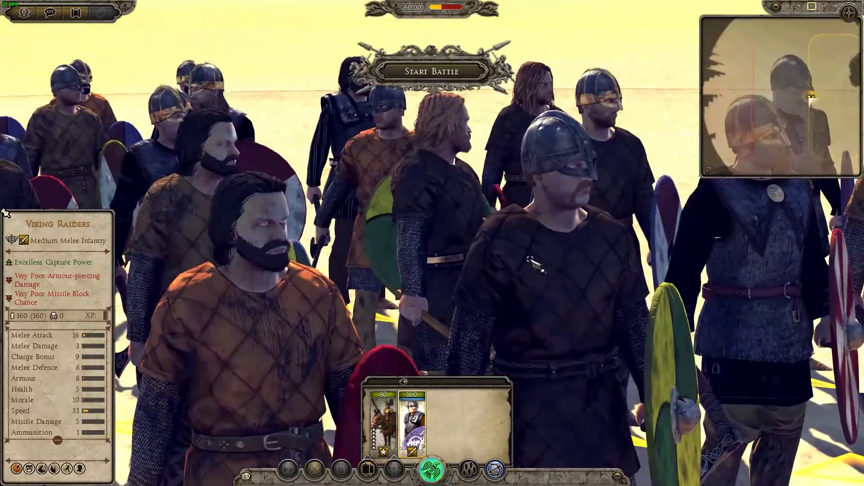
Compare the Viking Raiders' tunic and shield colours across the whole formation, alternating between close-up and distant views
scroll(527, 260, up, 3)
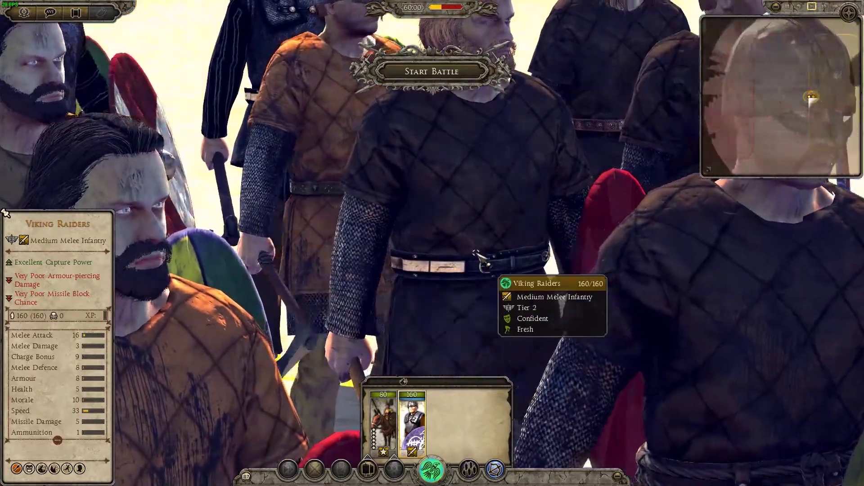
scroll(480, 260, down, 5)
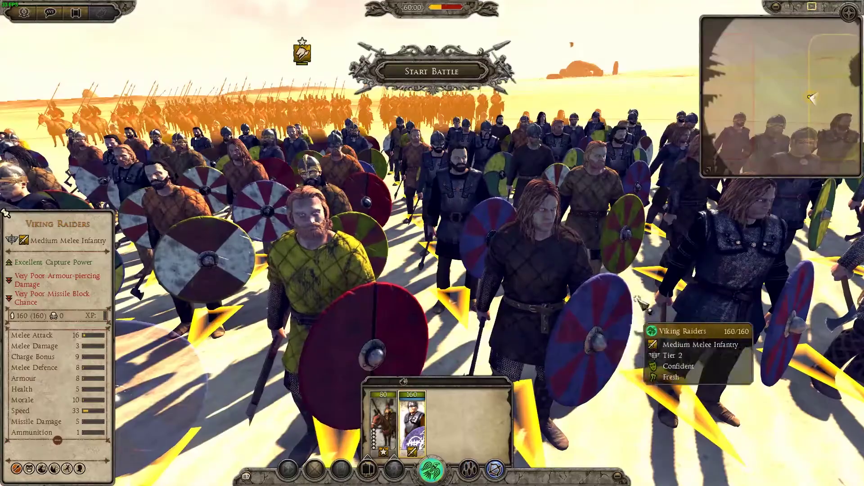
scroll(639, 306, up, 10)
scroll(441, 250, down, 10)
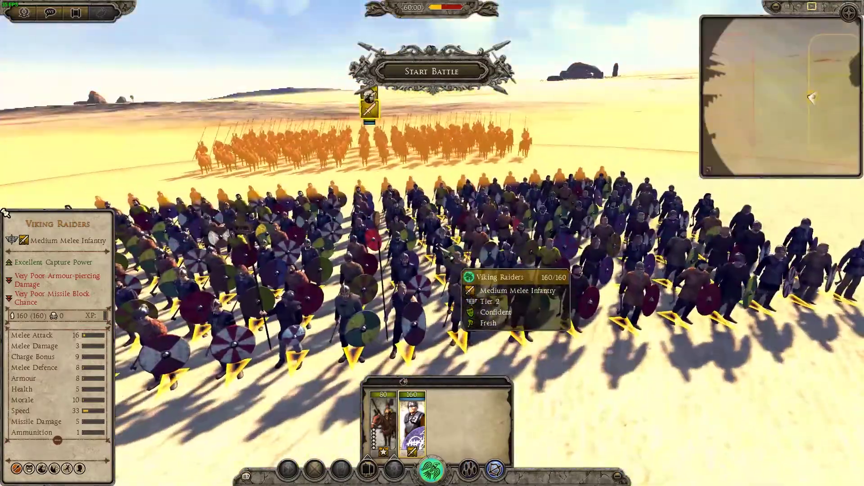
scroll(443, 252, up, 5)
scroll(476, 296, up, 5)
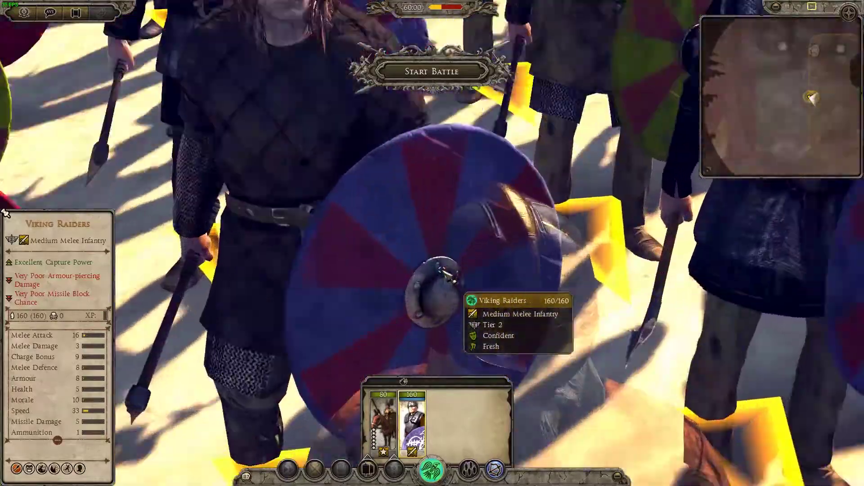
Inspect the Valkyries' red clothing and armour up close, and check the spacing between riders across the cavalry formation
scroll(445, 272, down, 5)
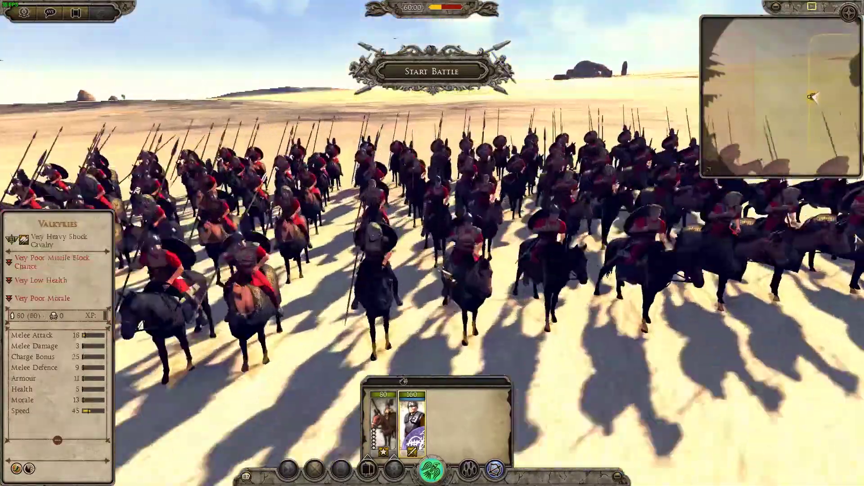
scroll(446, 274, up, 6)
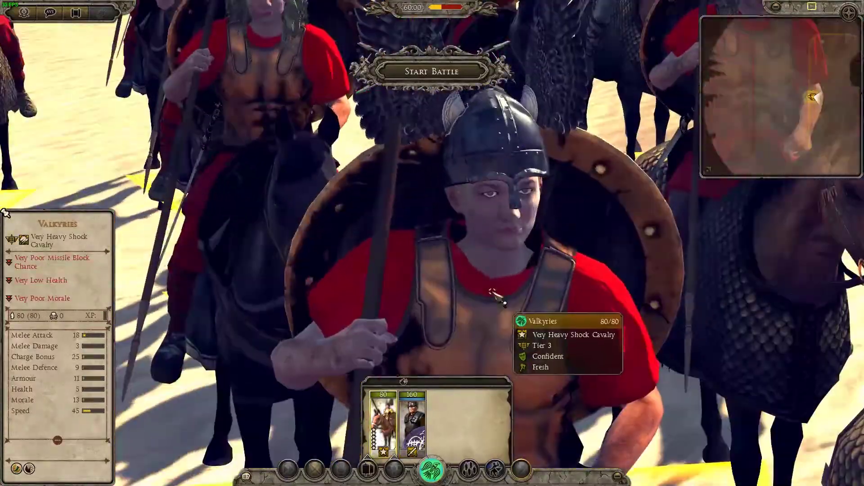
scroll(493, 233, down, 6)
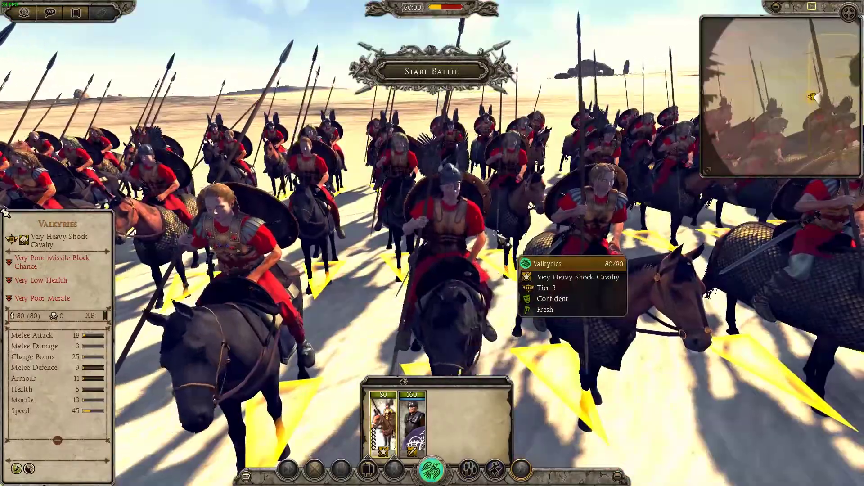
scroll(497, 236, down, 5)
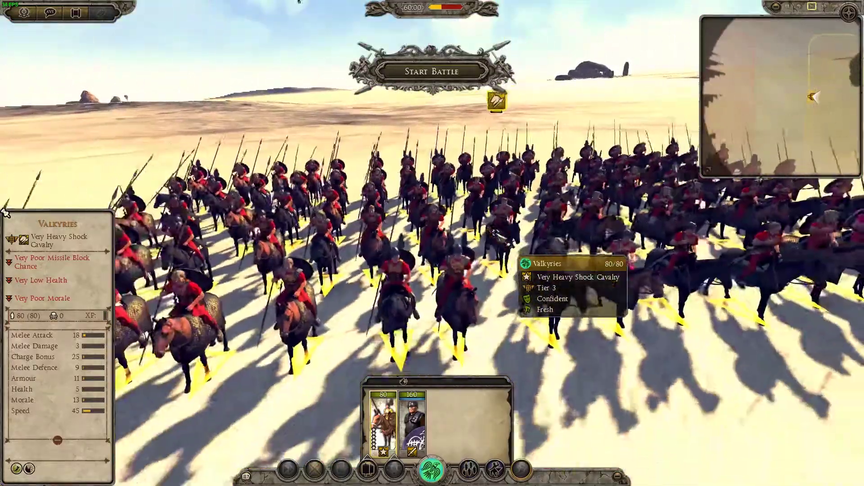
key(a)
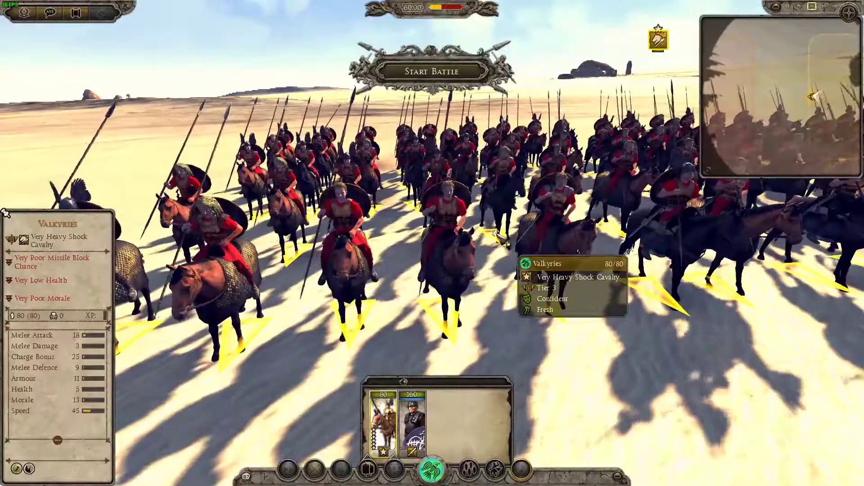
key(d)
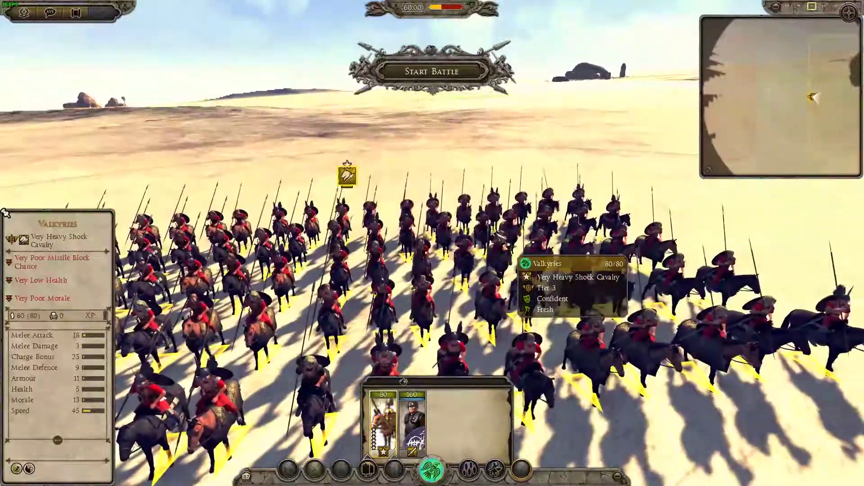